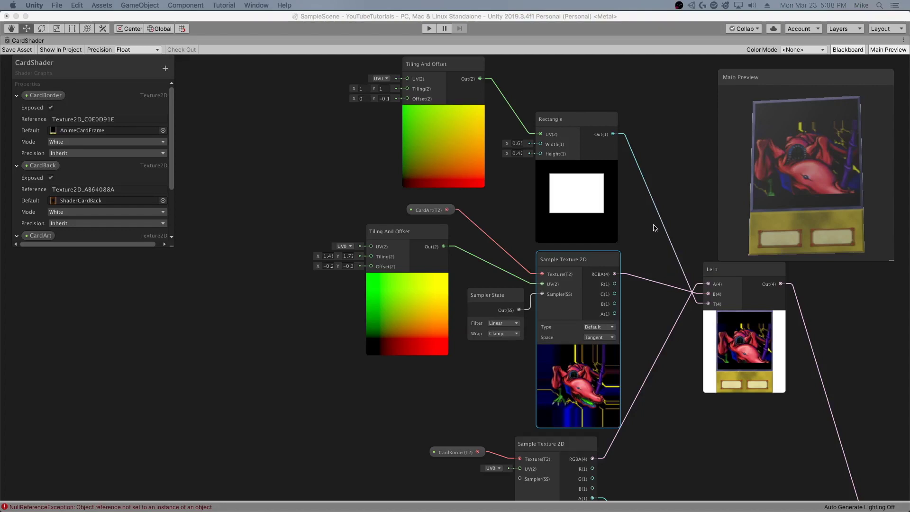
Adjust the Rectangle node's height and width to fit the card's art window.
left_click_drag(509, 156, 509, 155)
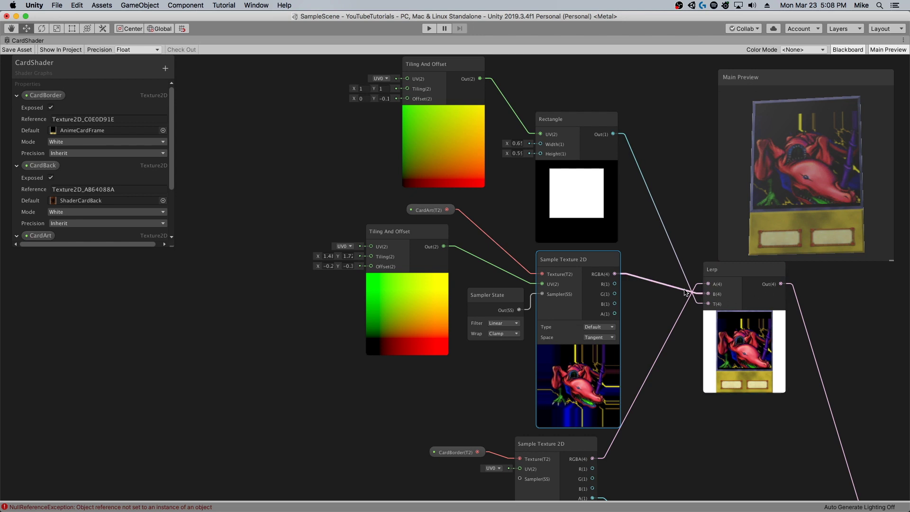
scroll(636, 378, "down", 5)
scroll(637, 426, "up", 5)
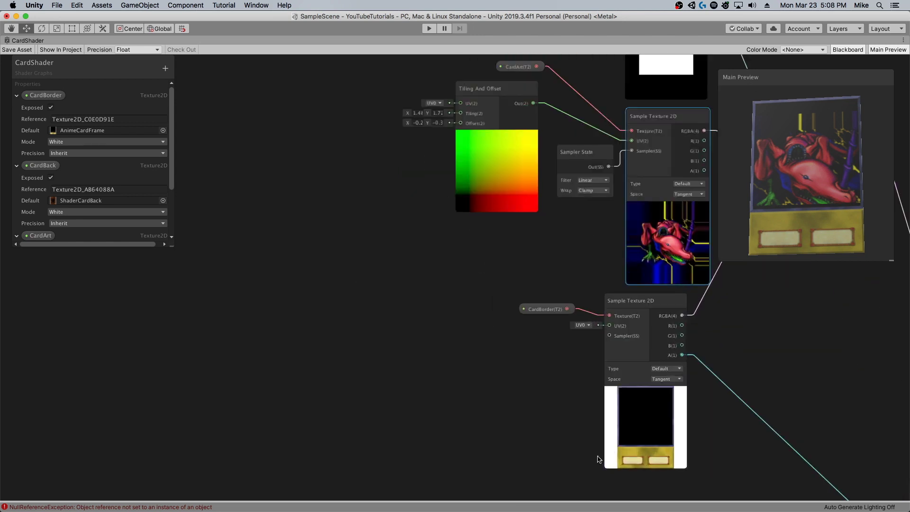
scroll(637, 430, "down", 4)
scroll(695, 291, "up", 3)
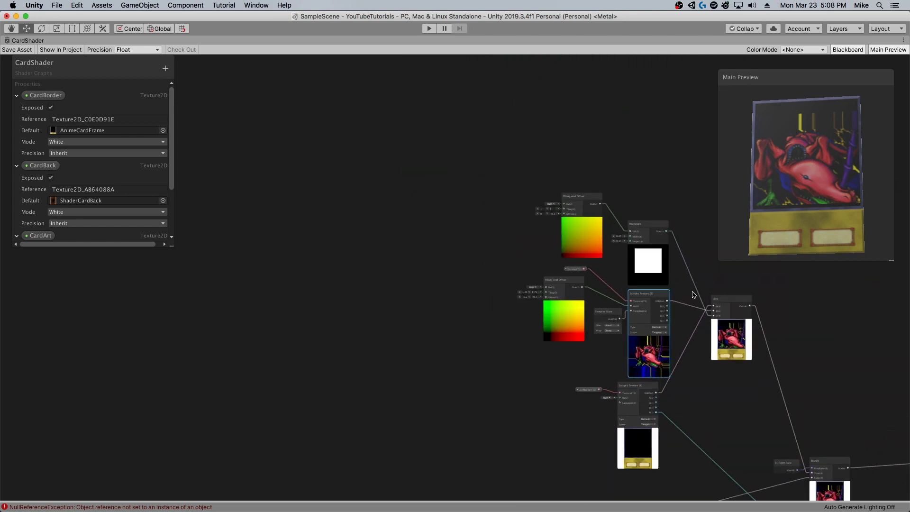
scroll(579, 201, "up", 4)
scroll(631, 245, "down", 2)
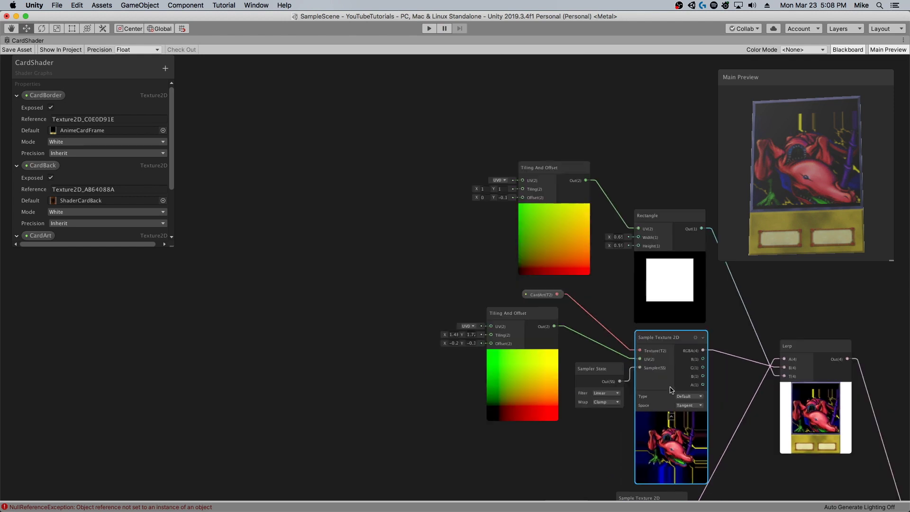
left_click_drag(609, 240, 606, 240)
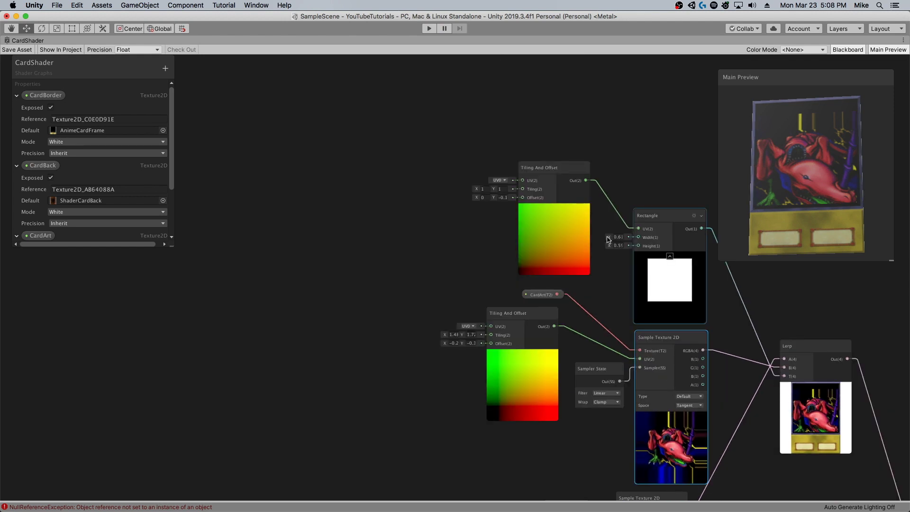
Set the art Sampler State's wrap mode to Repeat, then fine-tune the mask with a Rectangle height of about 0.66.
left_click(606, 402)
left_click(607, 414)
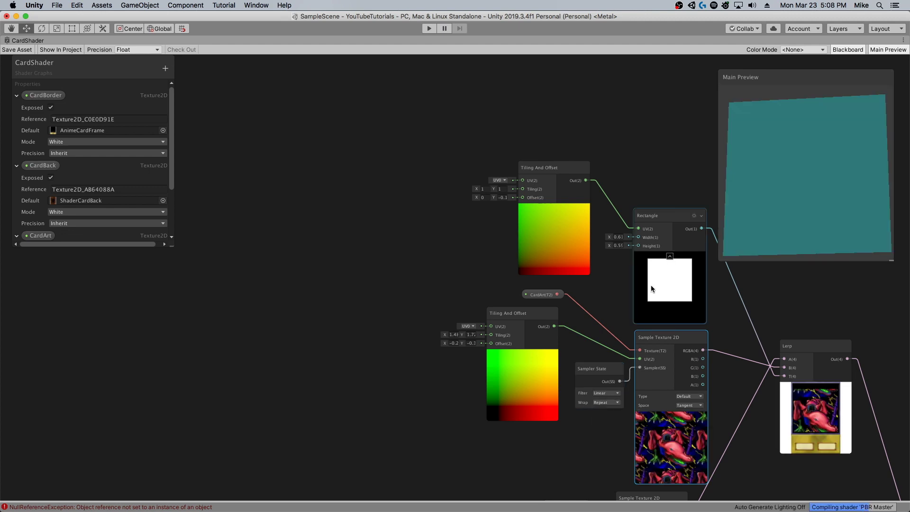
left_click_drag(608, 246, 611, 250)
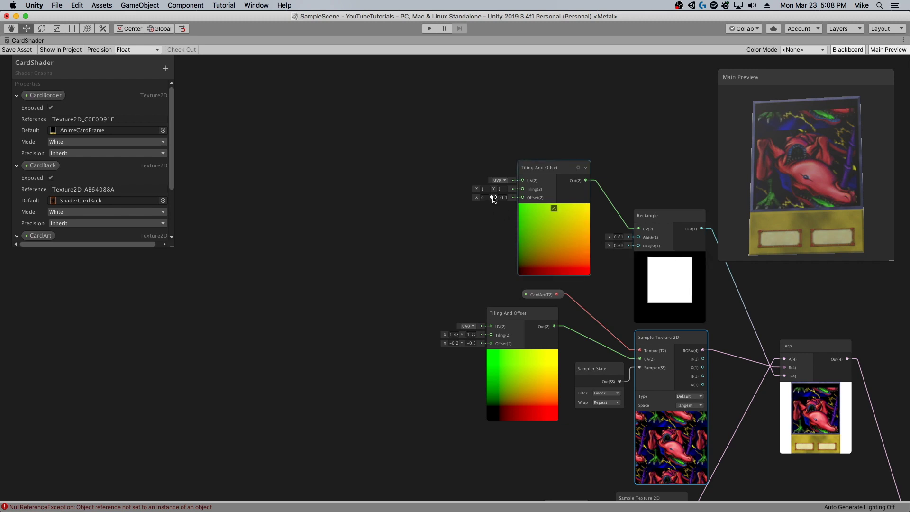
left_click_drag(493, 197, 492, 198)
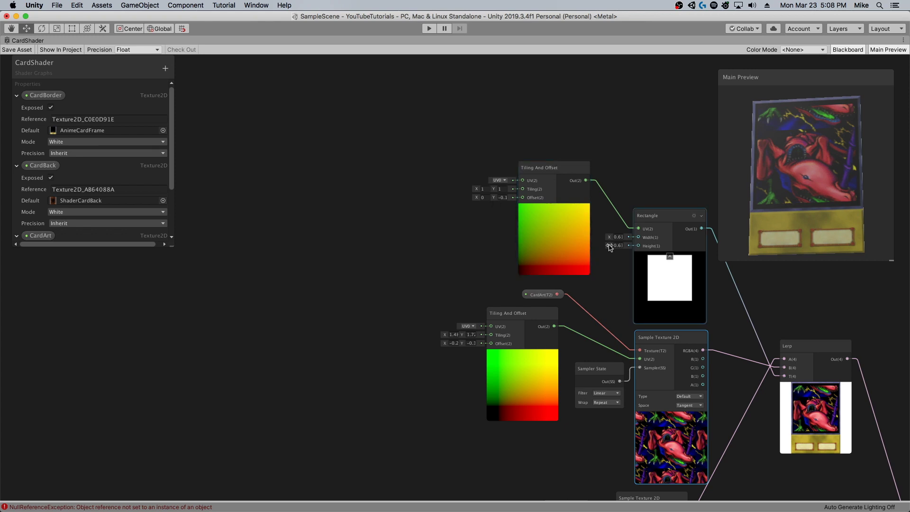
left_click_drag(609, 247, 609, 247)
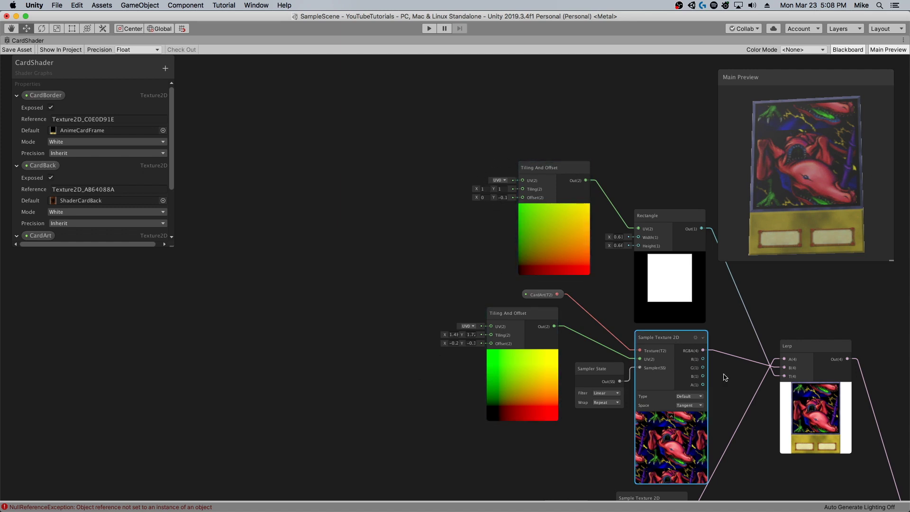
Adjust the CardArt Tiling And Offset node to fit the artwork to the frame, with a Y tiling of about 1.2.
scroll(826, 411, "up", 2)
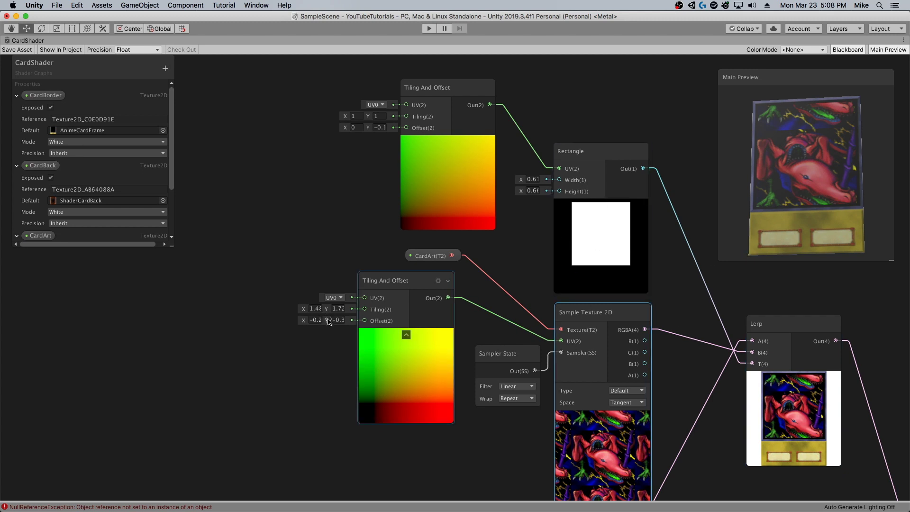
left_click_drag(327, 320, 320, 319)
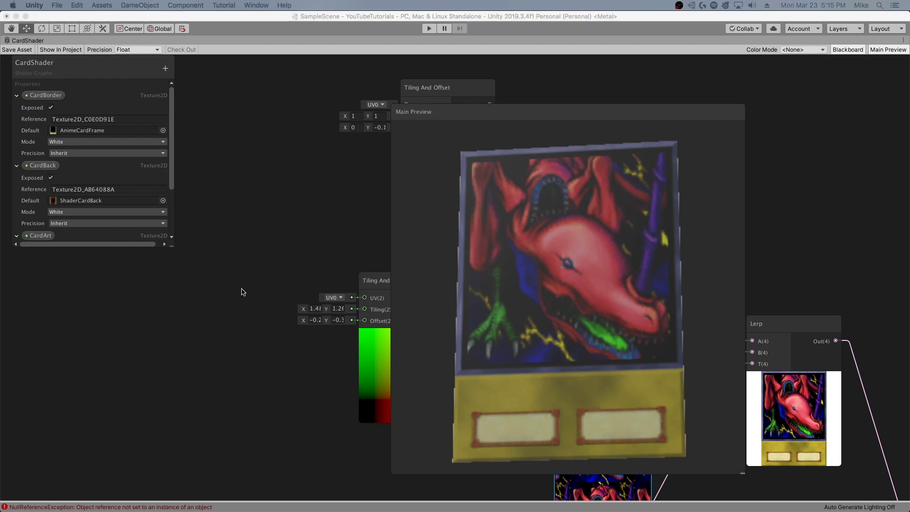
left_click(477, 262)
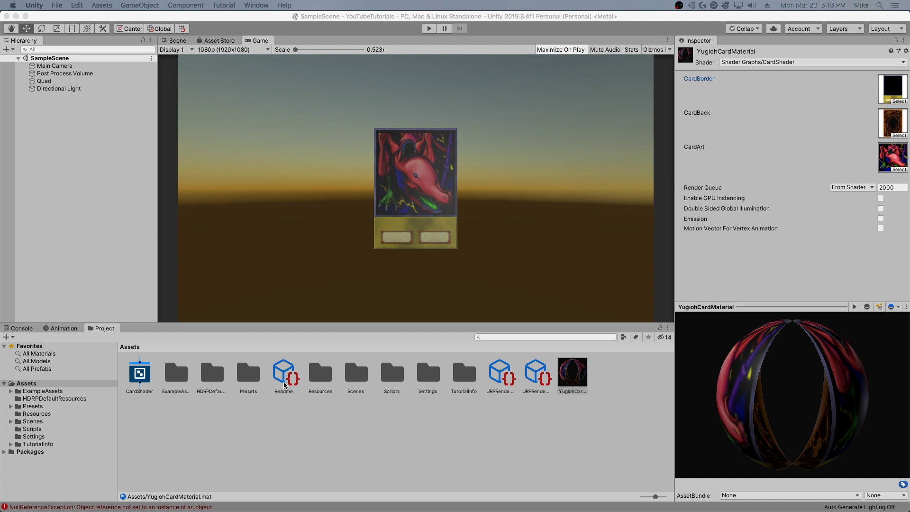
Import the holographic texture images numbered 1 to 10 into the project's Resources folder.
double_click(320, 374)
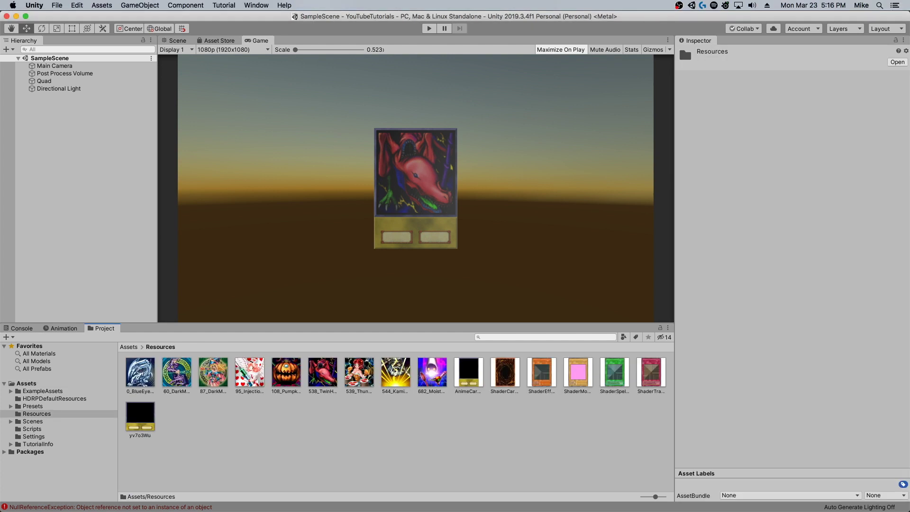
left_click_drag(0, 466, 267, 428)
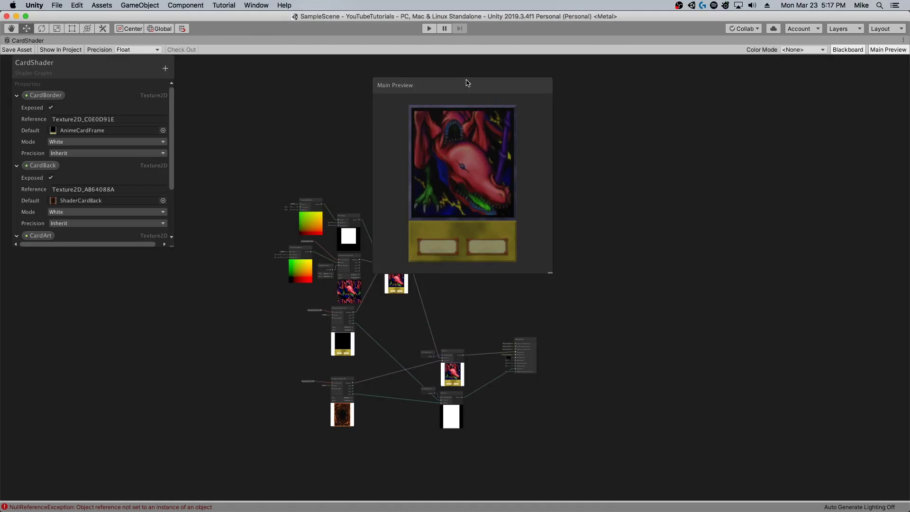
Move the Main Preview away from the CardShader node graph.
left_click_drag(467, 83, 759, 252)
scroll(345, 320, "up", 1)
scroll(345, 320, "up", 2)
scroll(308, 313, "down", 2)
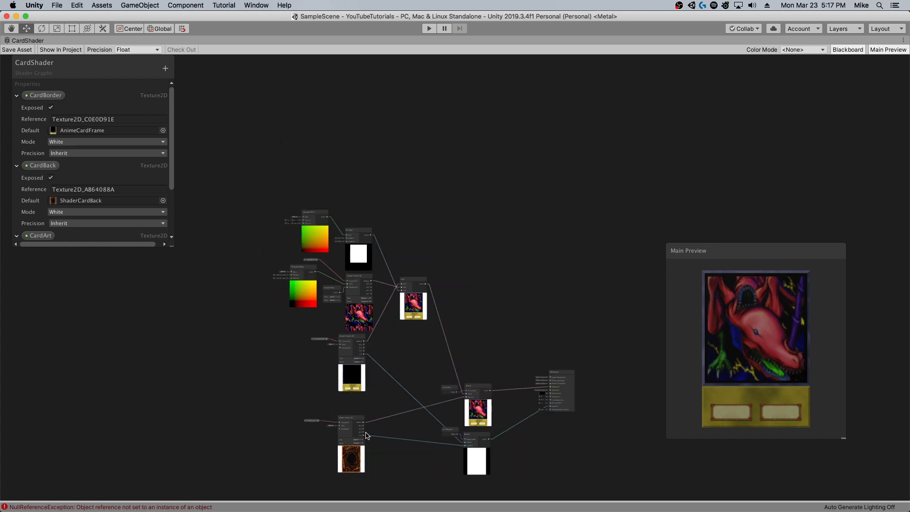
scroll(280, 411, "up", 2)
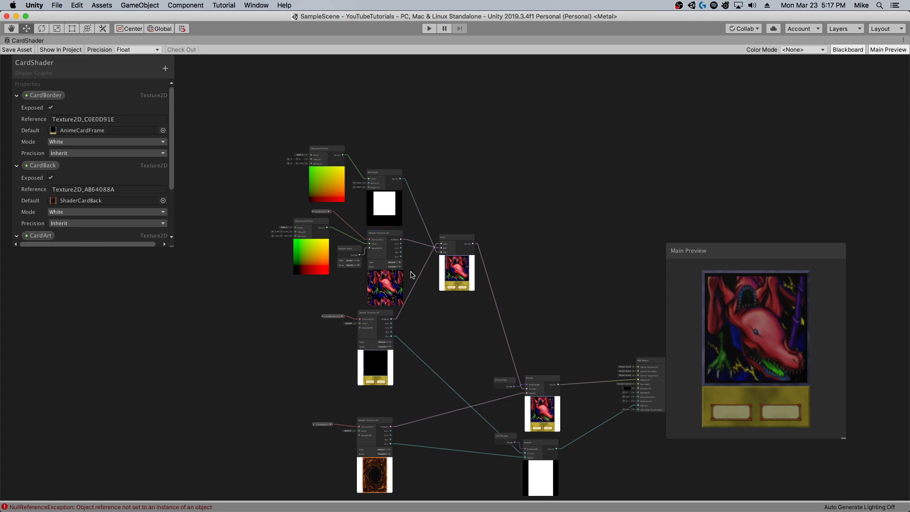
Move the CardArt property, its Tiling And Offset, Sampler State and Sample Texture 2D nodes together, well to the left of the Lerp node.
left_click_drag(410, 272, 316, 204)
left_click(324, 185, "super")
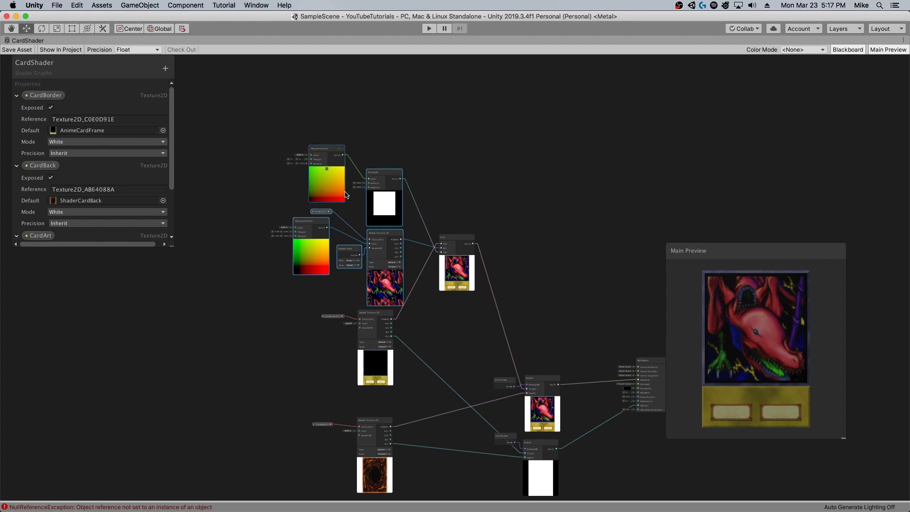
left_click(380, 203, "super")
left_click_drag(379, 292, 280, 290)
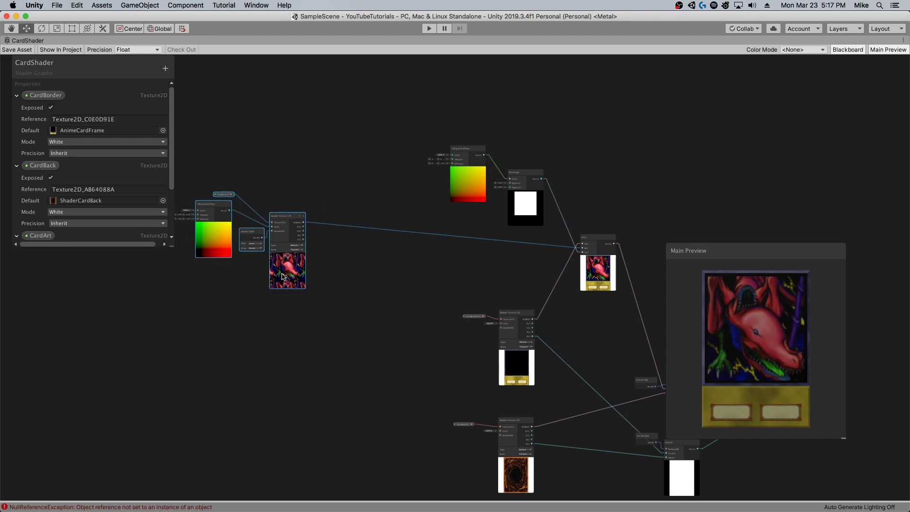
scroll(290, 319, "up", 3)
left_click(322, 315)
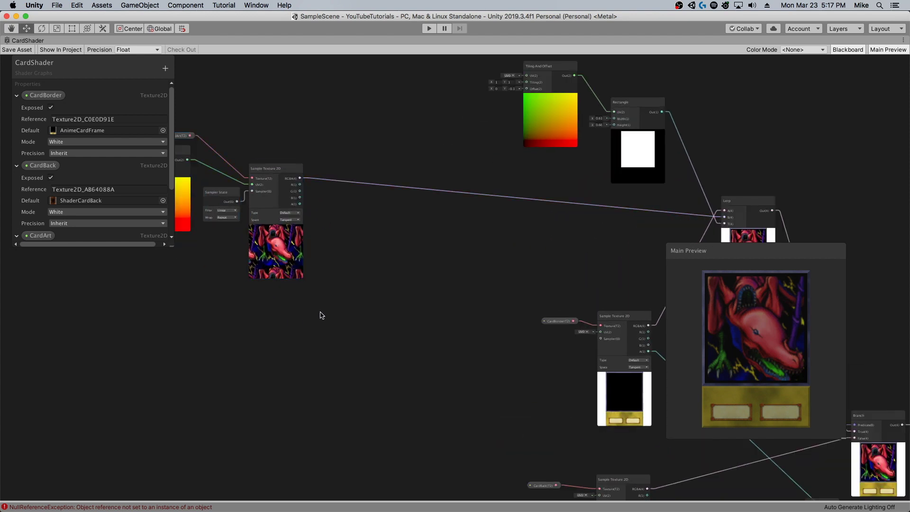
Add a Texture2D property named HolographicOverlay to the CardShader properties.
scroll(109, 145, "down", 3)
left_click(165, 68)
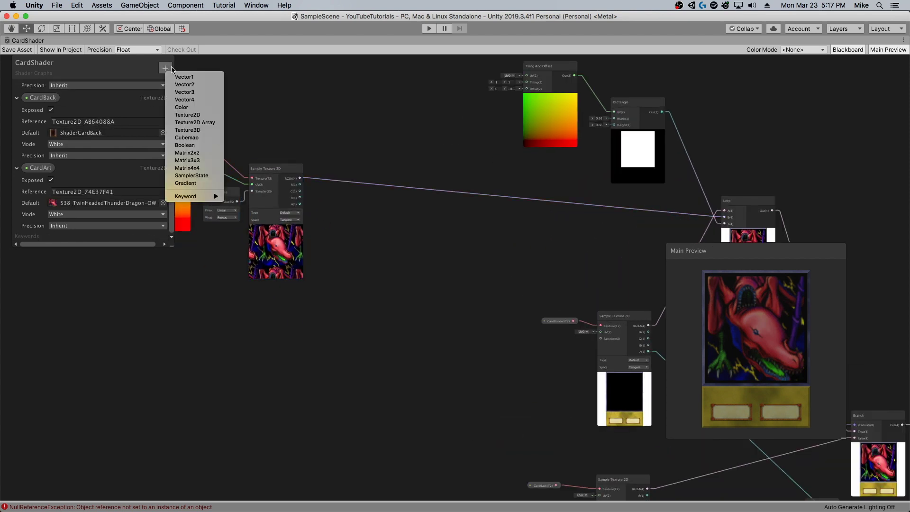
left_click(208, 117)
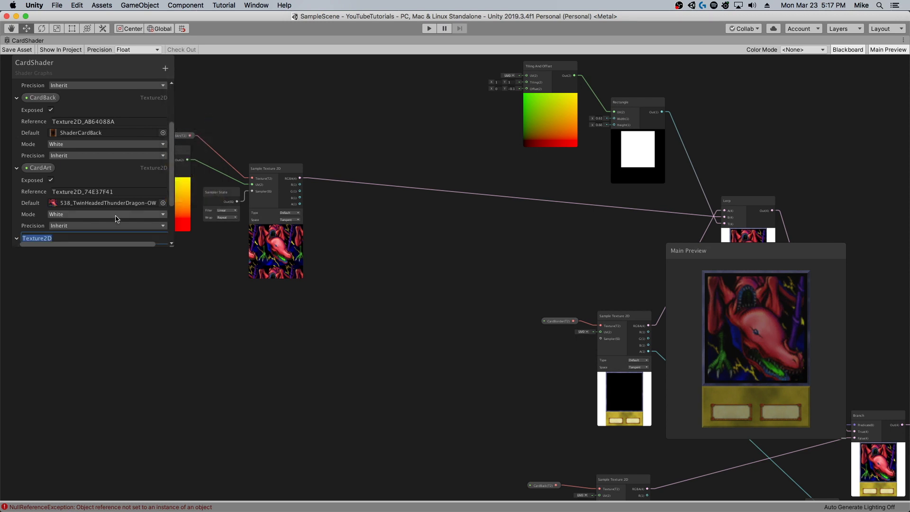
type("HolographicOverlay")
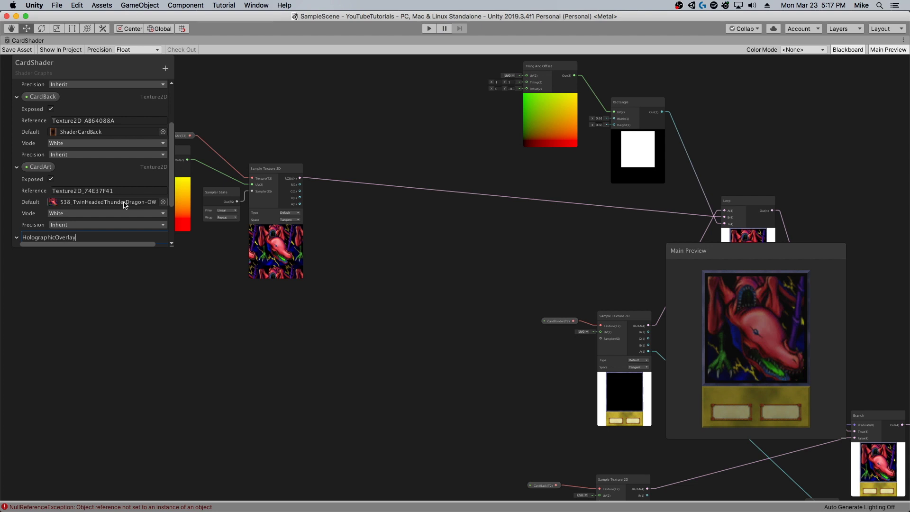
key("Return")
Add a Boolean property named EnableHolographic to the CardShader properties.
left_click(165, 69)
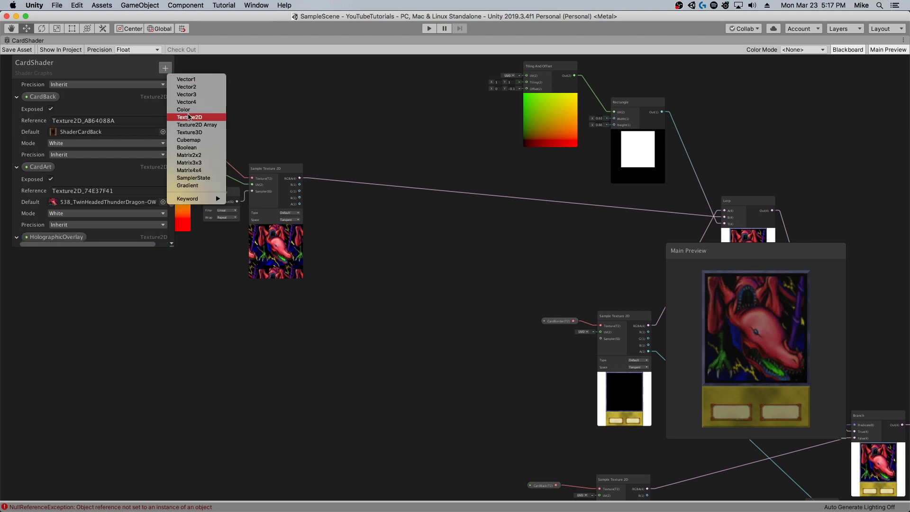
left_click(194, 147)
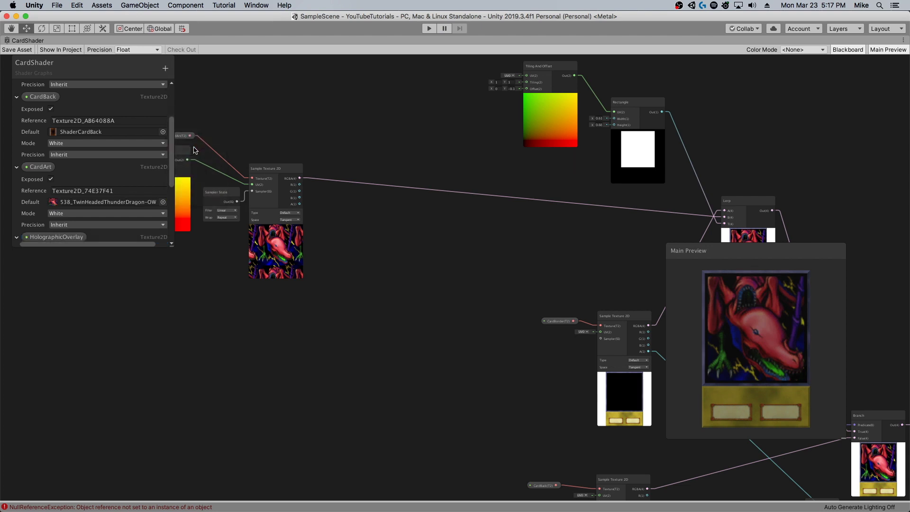
type("EnableHolographic")
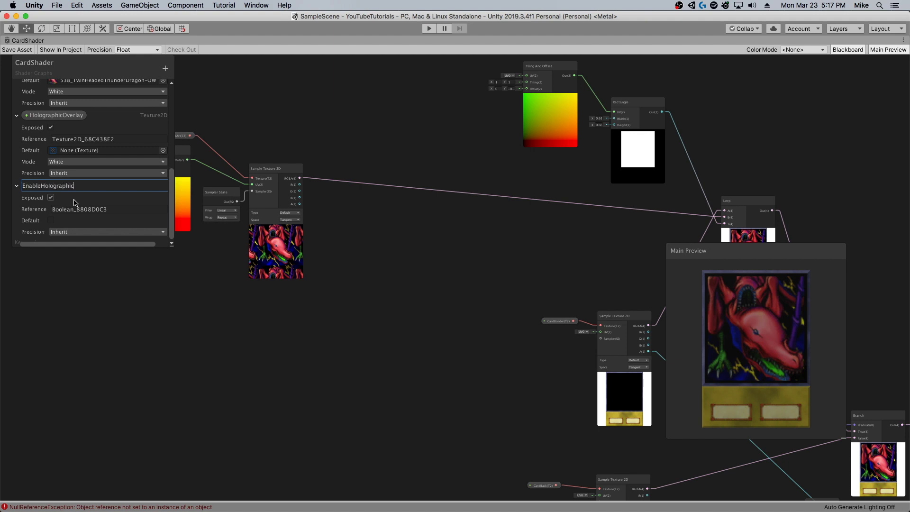
right_click(234, 335)
left_click(198, 325)
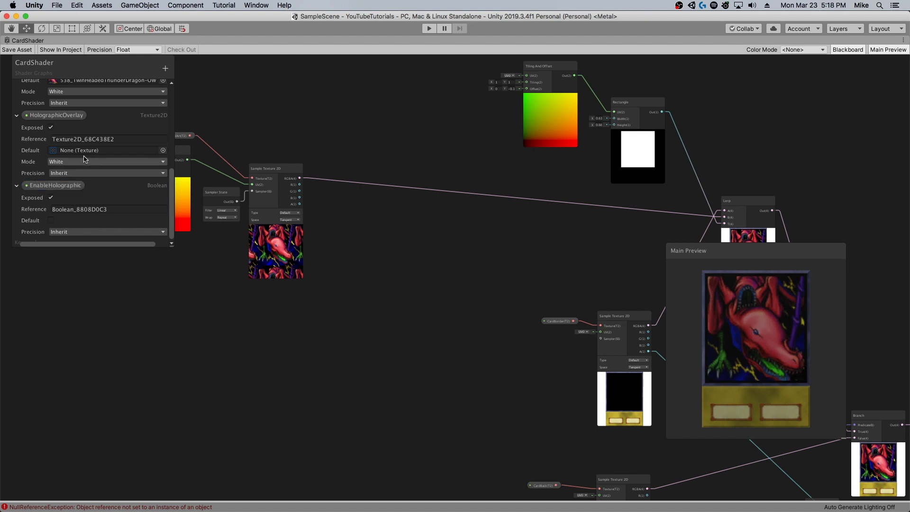
Place the HolographicOverlay property below the card art nodes and feed it into the texture input of a new Sample Texture 2D node.
left_click_drag(63, 118, 251, 347)
type("Samp")
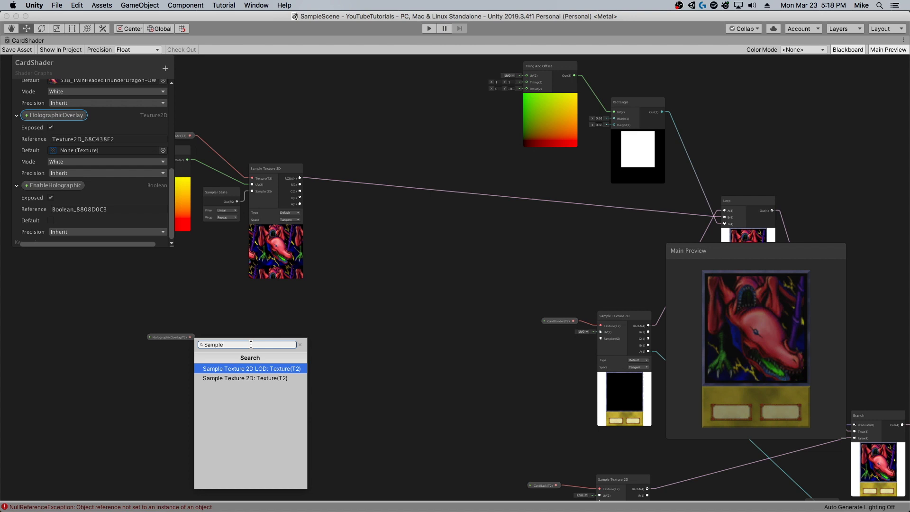
type("le")
left_click(225, 377)
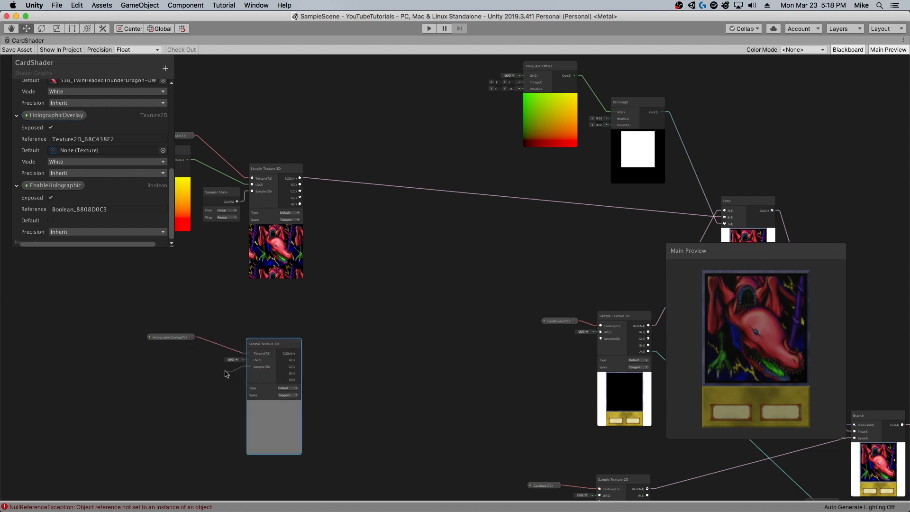
Add a Sampler State node connected to the sampler input of the HolographicOverlay Sample Texture 2D node.
left_click_drag(224, 374, 225, 374)
type("Sample")
key("Return")
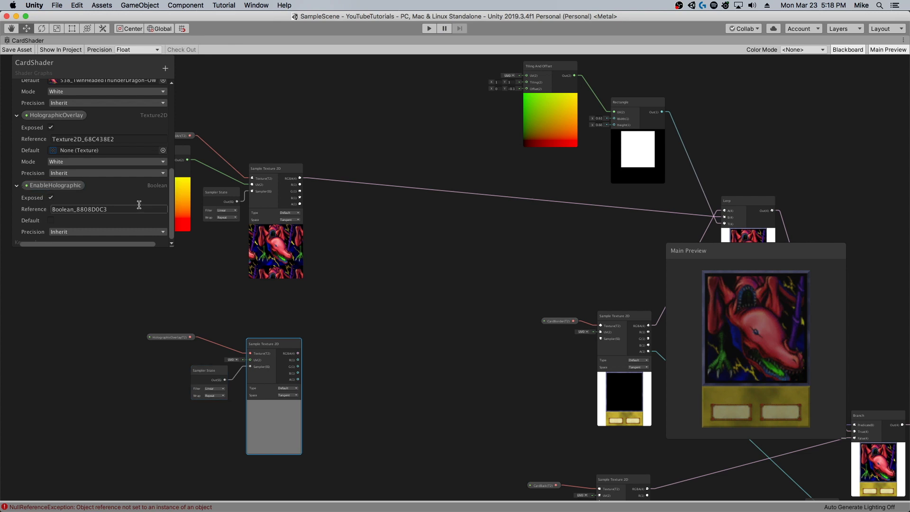
Set the HolographicOverlay property's default texture to image 5.
left_click(163, 151)
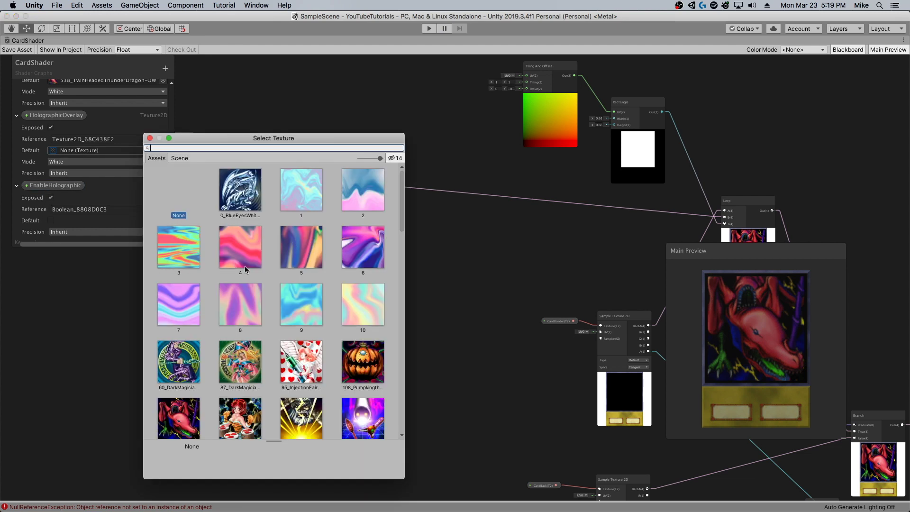
double_click(316, 265)
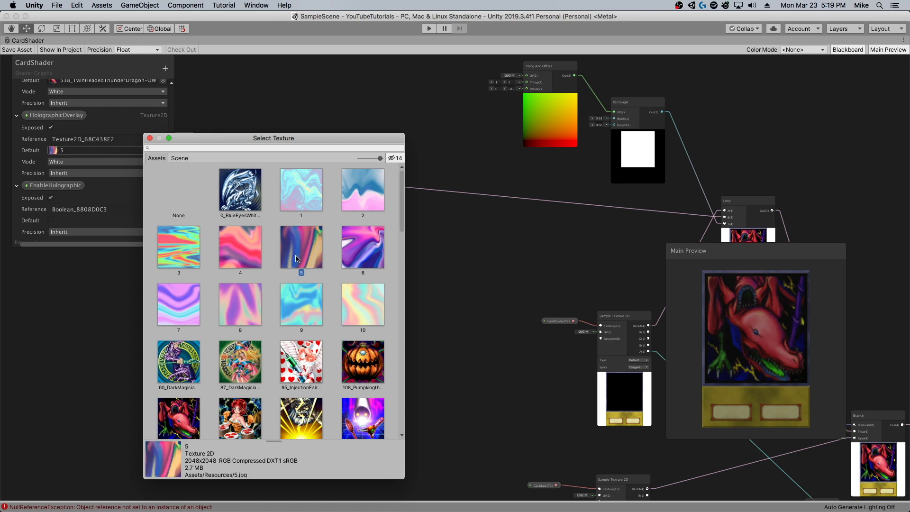
scroll(281, 414, "up", 1)
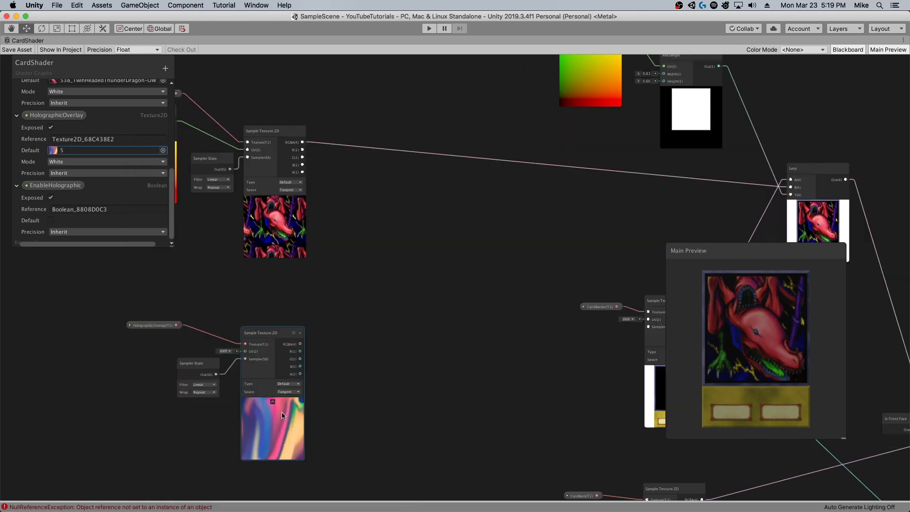
Add a Blend node that takes the holographic sample's RGBA as its Blend input and the card art sample's RGBA as its Base input.
scroll(298, 382, "down", 1)
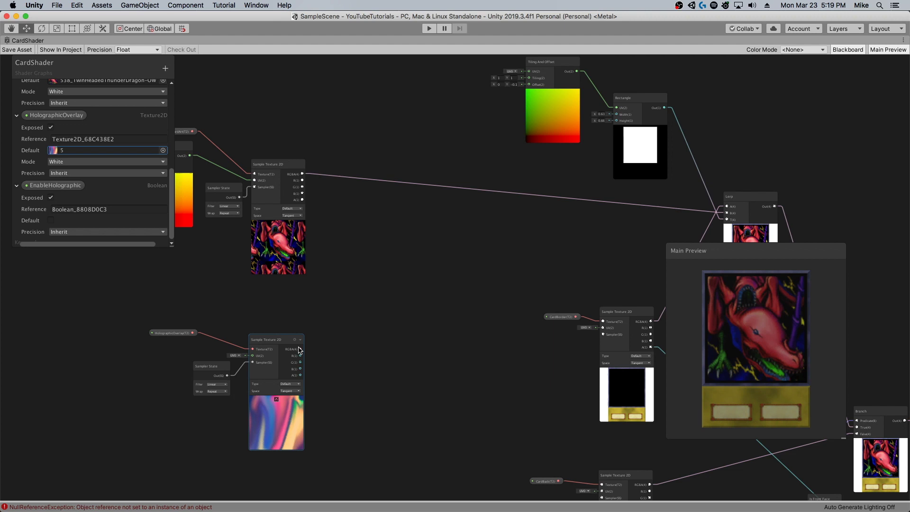
left_click_drag(301, 350, 351, 275)
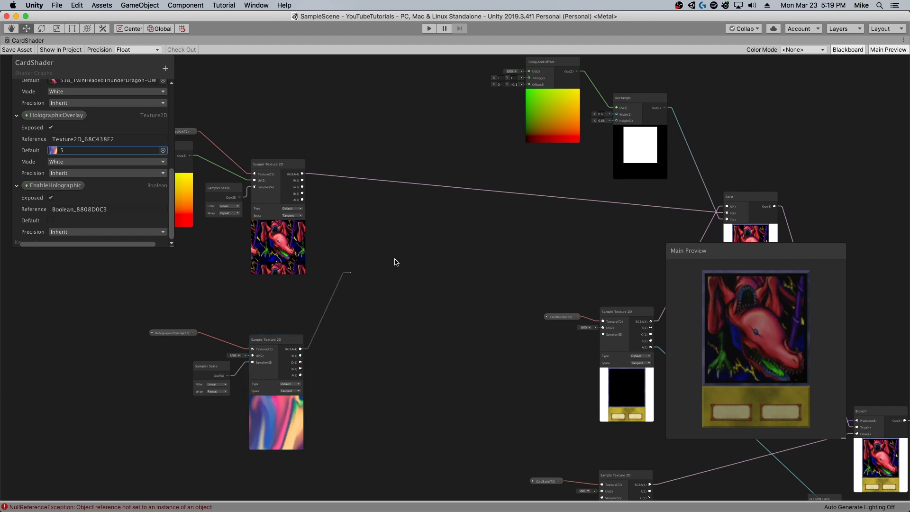
type("Bl")
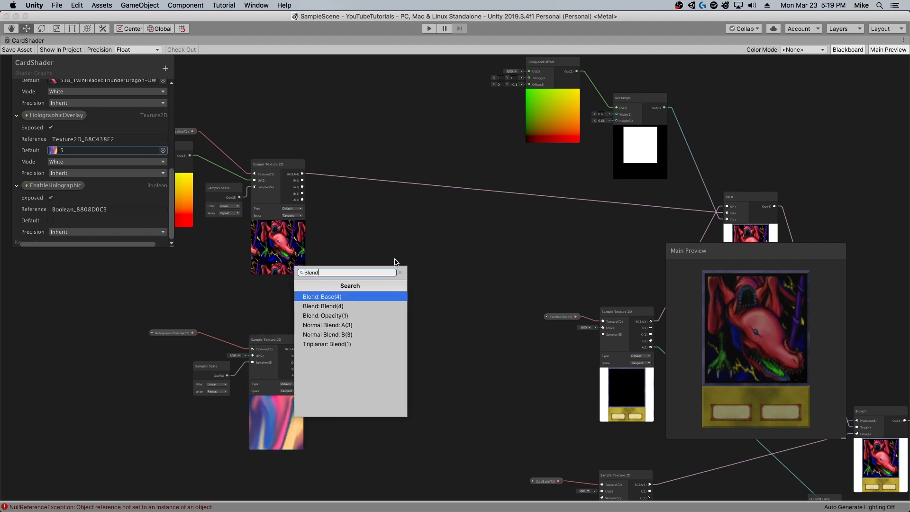
type("end")
key("Down")
key("Return")
left_click_drag(303, 175, 414, 232)
scroll(414, 232, "up", 2)
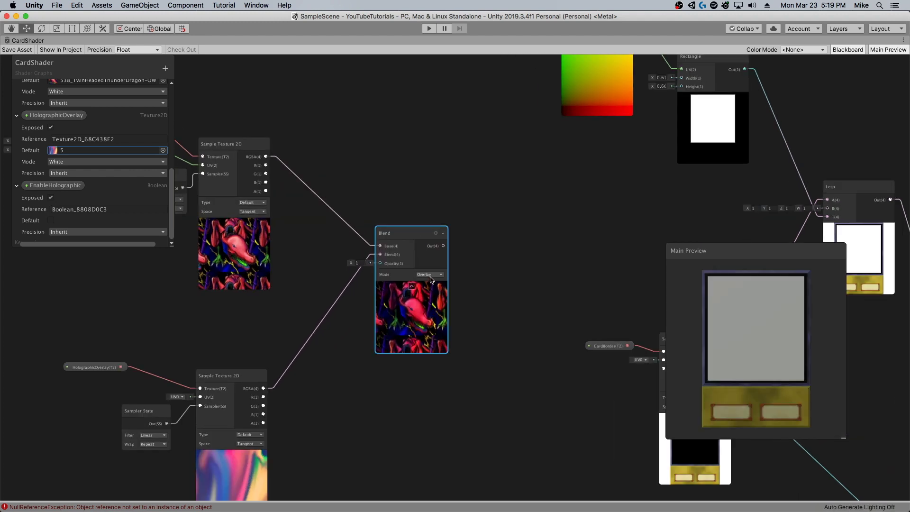
Set the Blend node's mode to Vivid Light and adjust the positions of the holographic Sample Texture 2D and Blend nodes.
left_click_drag(226, 378, 232, 354)
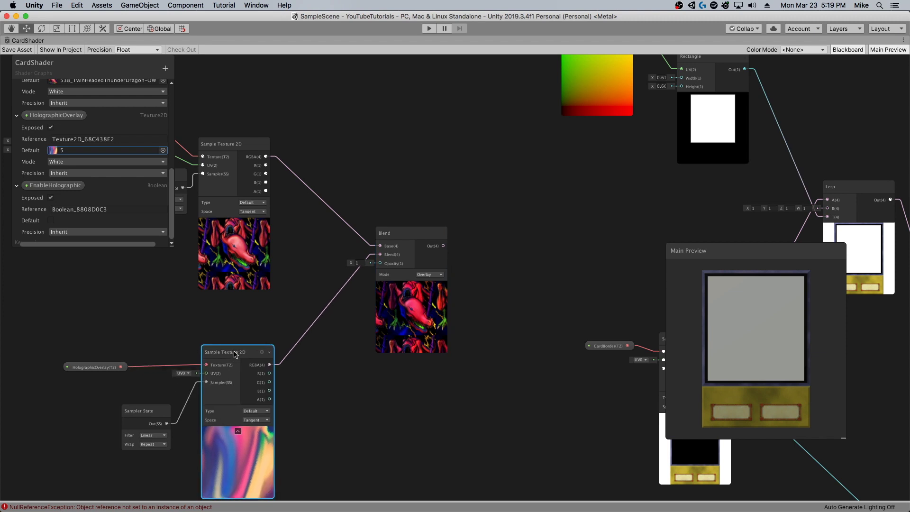
left_click(436, 275)
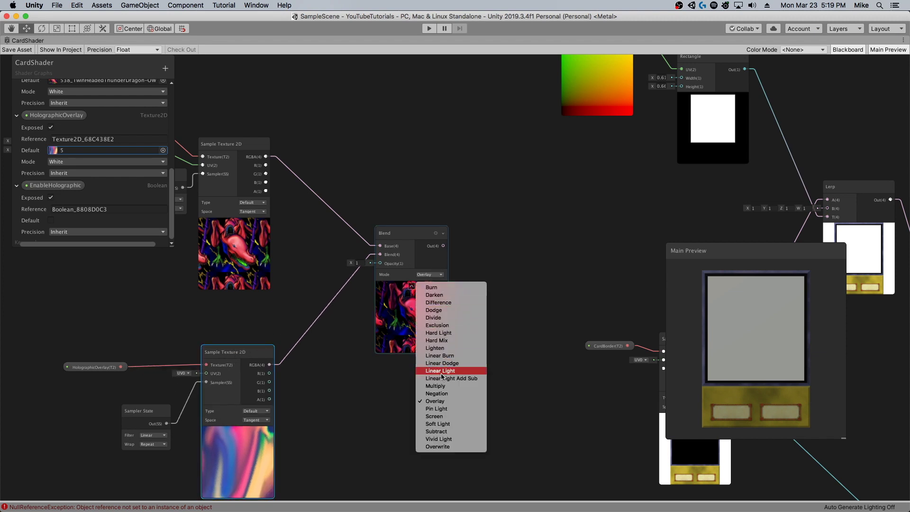
left_click(443, 439)
left_click_drag(426, 326, 412, 337)
Try different opacity values on the Vivid Light Blend node, including 0.
left_click_drag(243, 198, 213, 201)
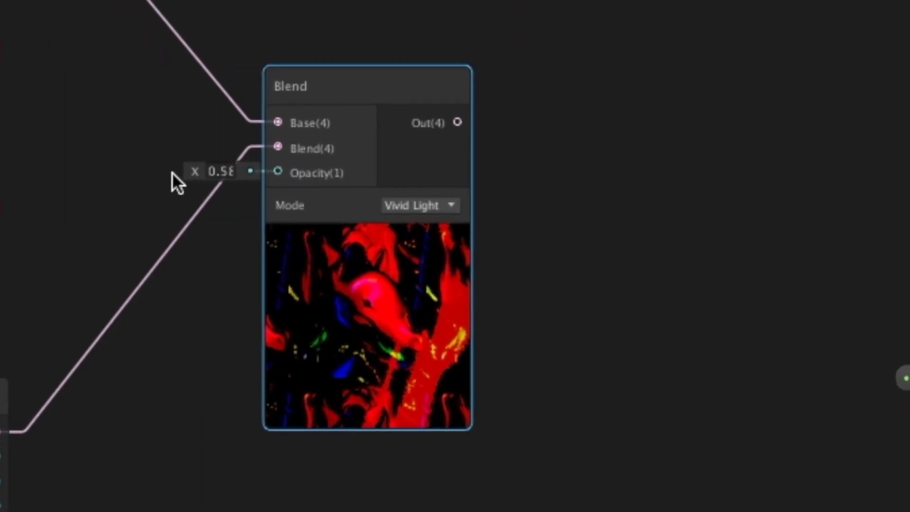
mouse_move(145, 172)
left_mouse_down()
mouse_move(135, 173)
mouse_move(158, 175)
mouse_move(146, 175)
left_mouse_up()
left_click(217, 171)
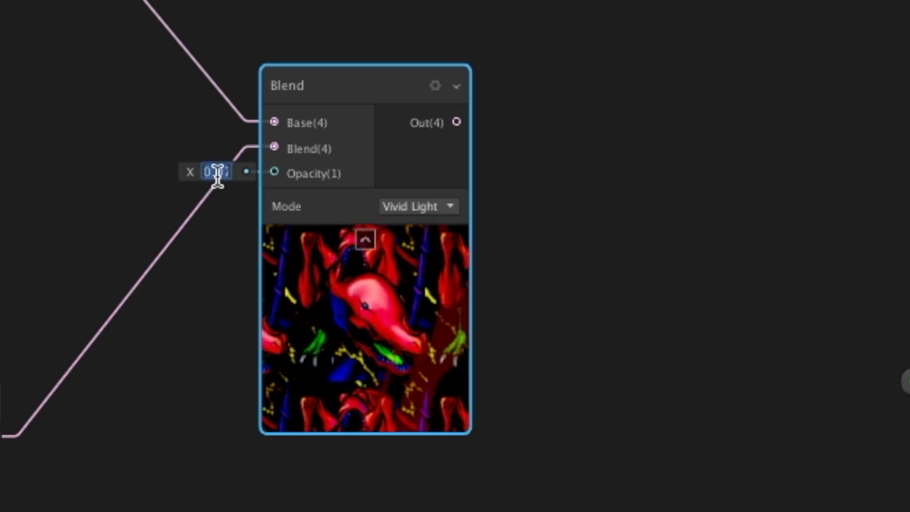
type("0")
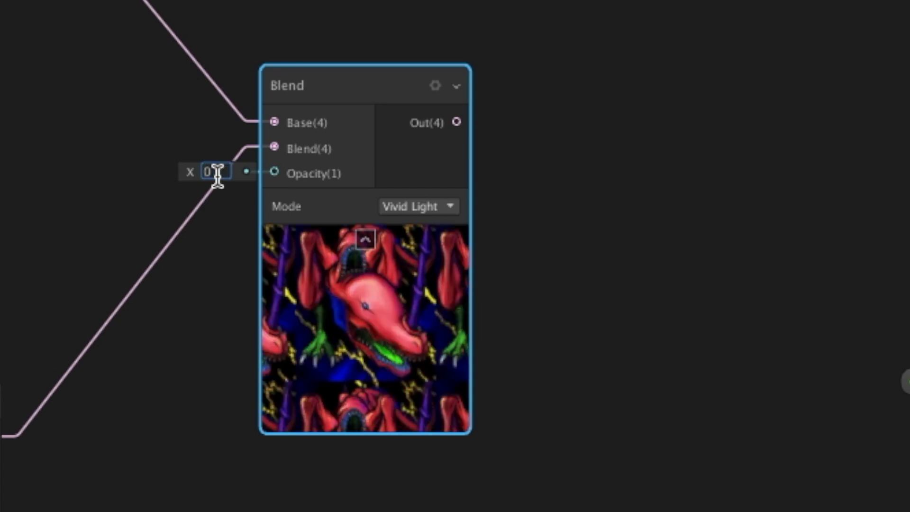
left_click_drag(183, 181, 210, 187)
Try Overlay mode with a raised opacity on the Blend node, and return the mode to Vivid Light.
left_click(440, 217)
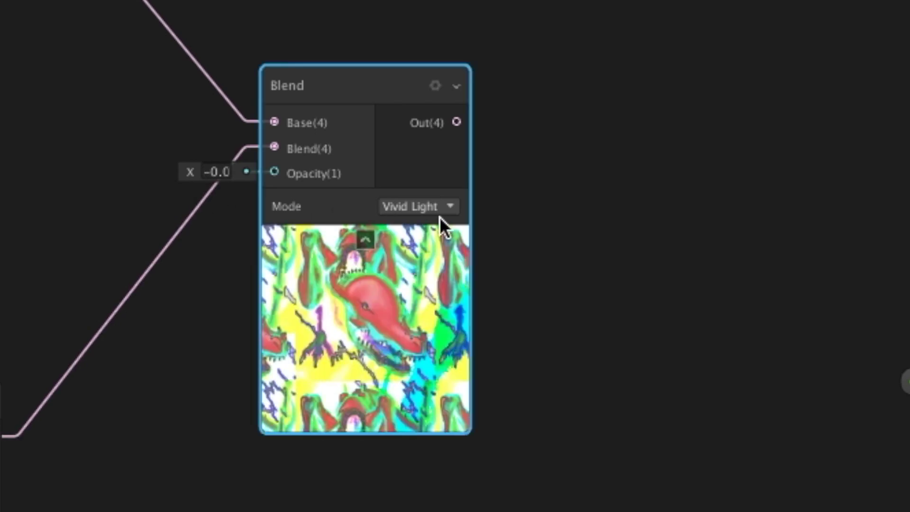
left_click(438, 210)
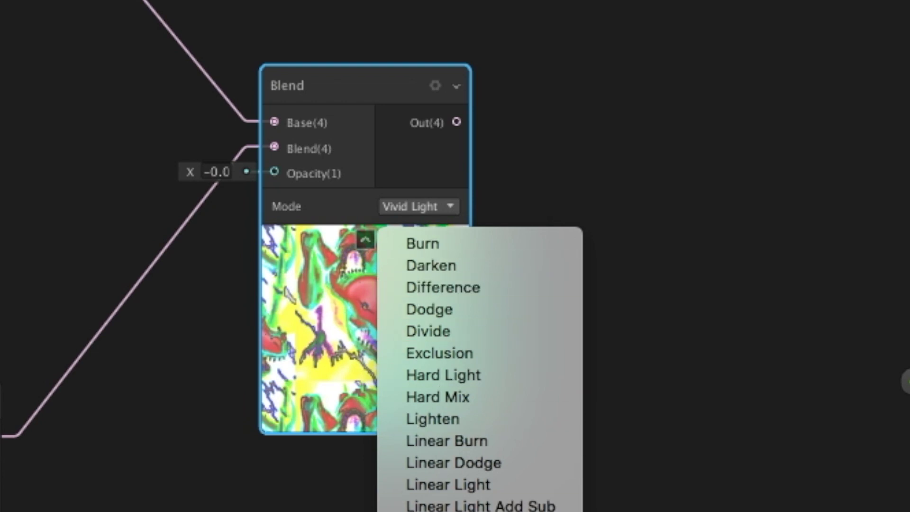
left_click(423, 511)
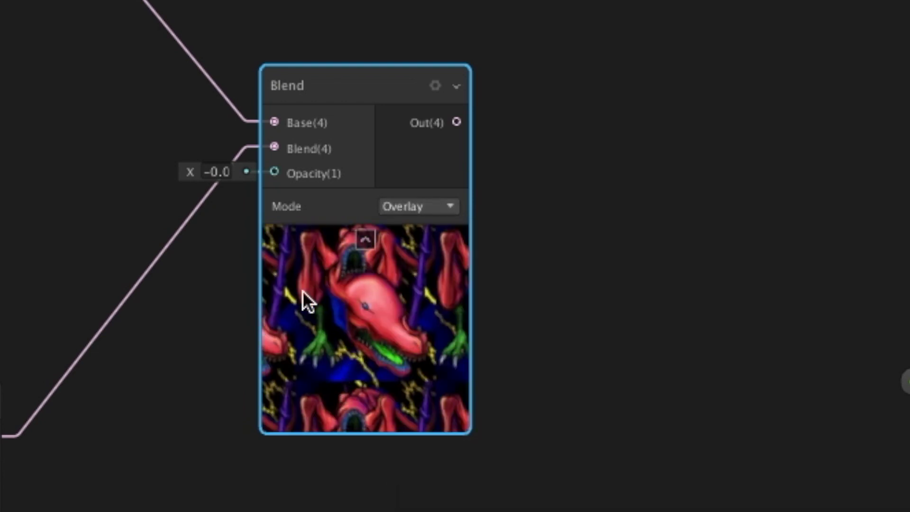
left_click_drag(186, 173, 339, 220)
left_click(445, 206)
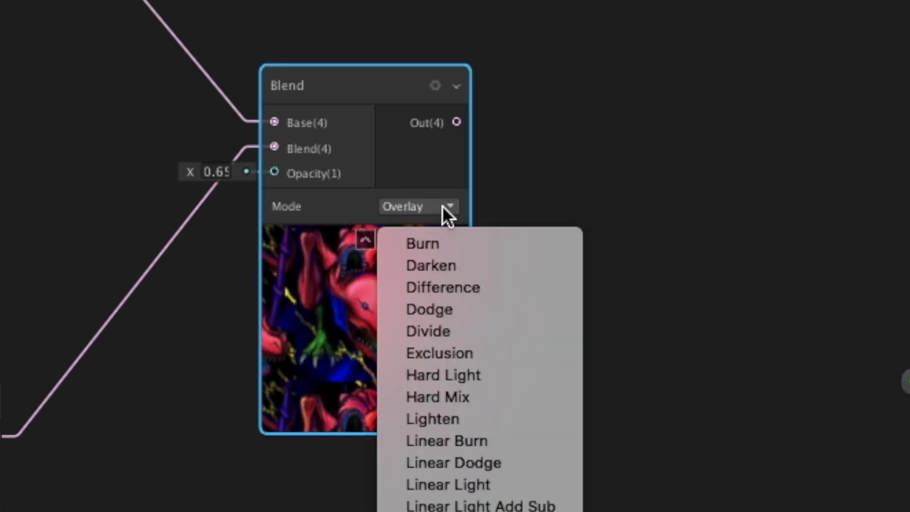
left_click(426, 511)
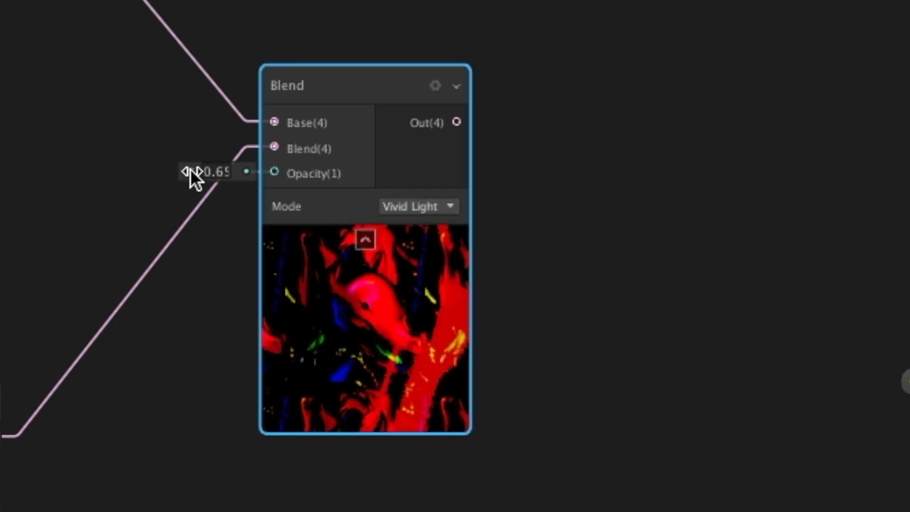
Tune the Blend node's opacity to a value slightly above 0 and move the node farther from the texture samples.
left_click_drag(193, 171, 139, 174)
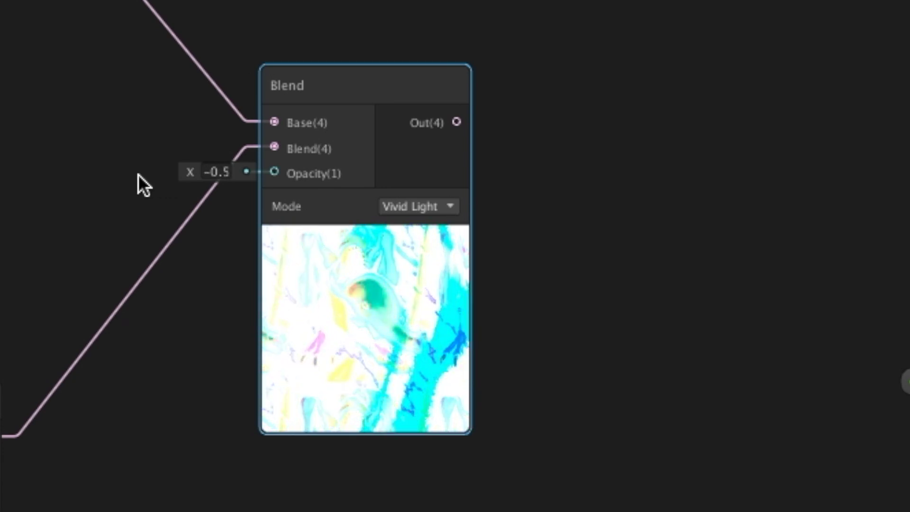
left_click_drag(138, 175, 168, 178)
left_click_drag(346, 314, 467, 321)
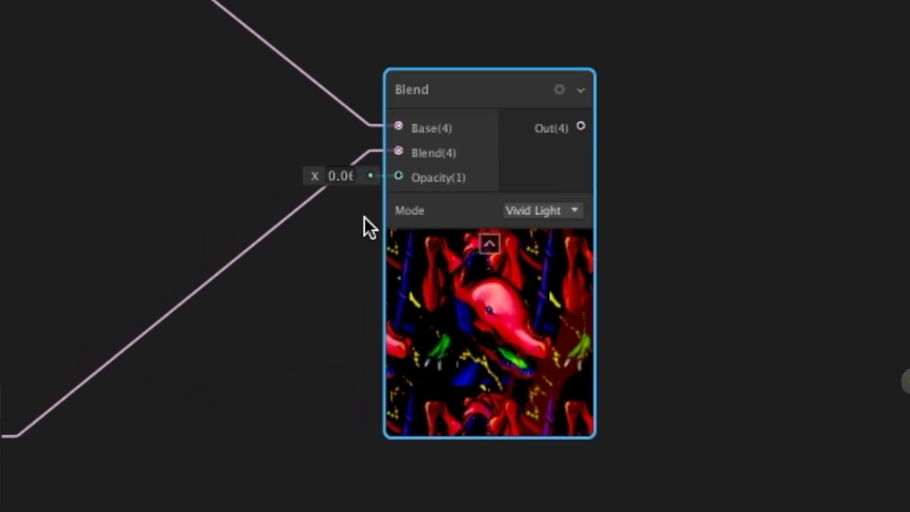
mouse_move(314, 180)
left_mouse_down()
mouse_move(304, 178)
mouse_move(321, 177)
left_mouse_up()
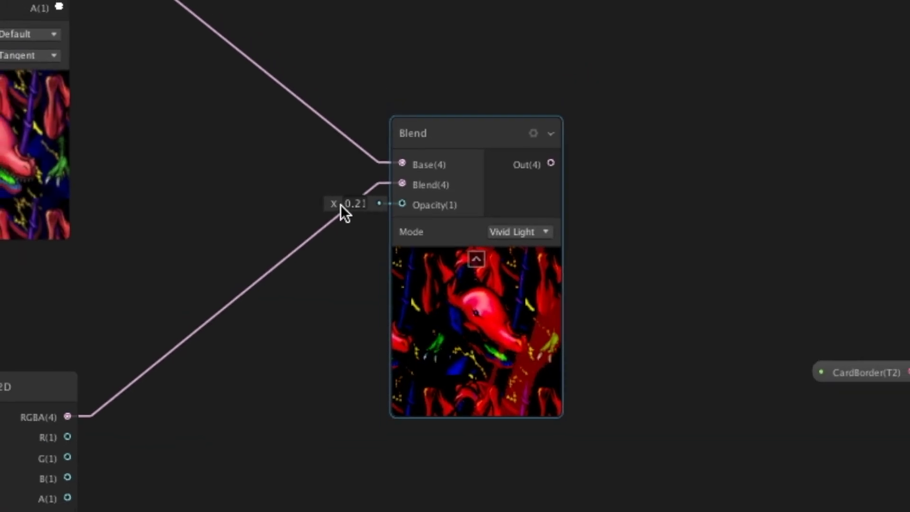
left_click_drag(364, 204, 347, 204)
type("0")
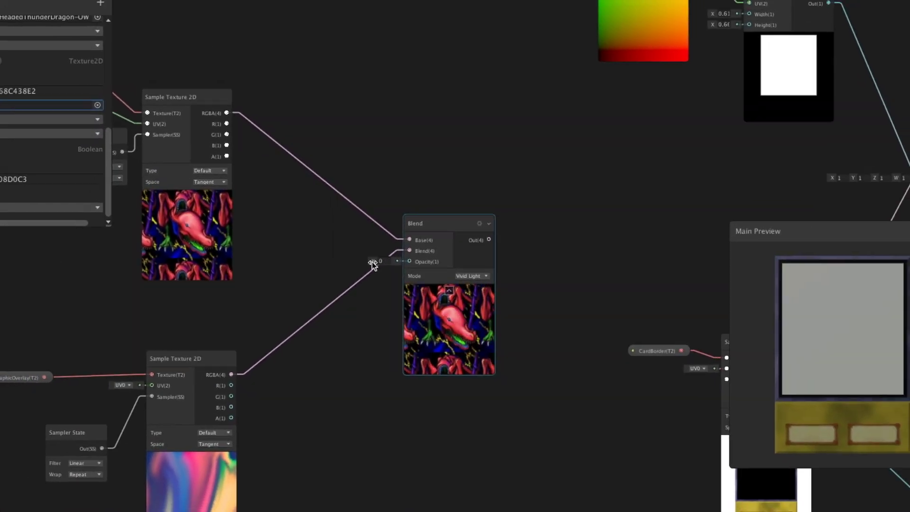
left_click_drag(372, 262, 385, 277)
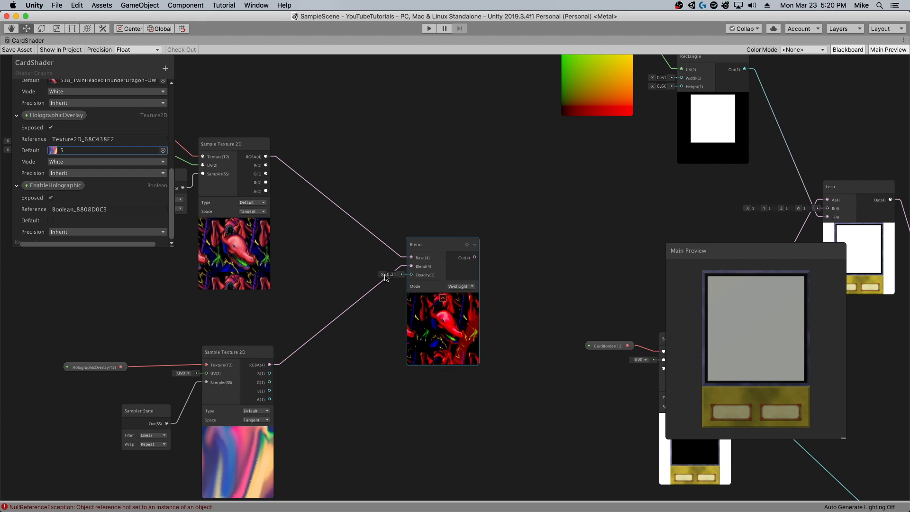
Connect the Blend node's output to the B input of the card art Lerp node.
scroll(588, 272, "down", 4)
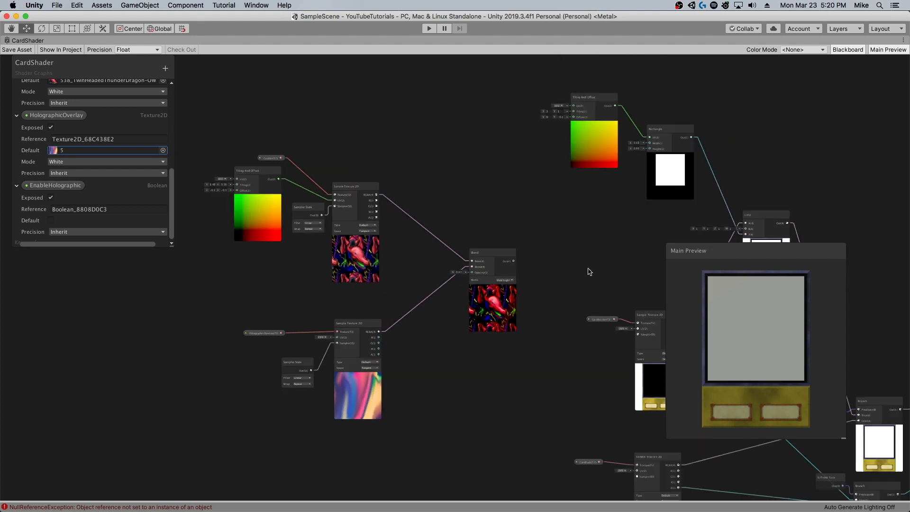
scroll(626, 267, "up", 4)
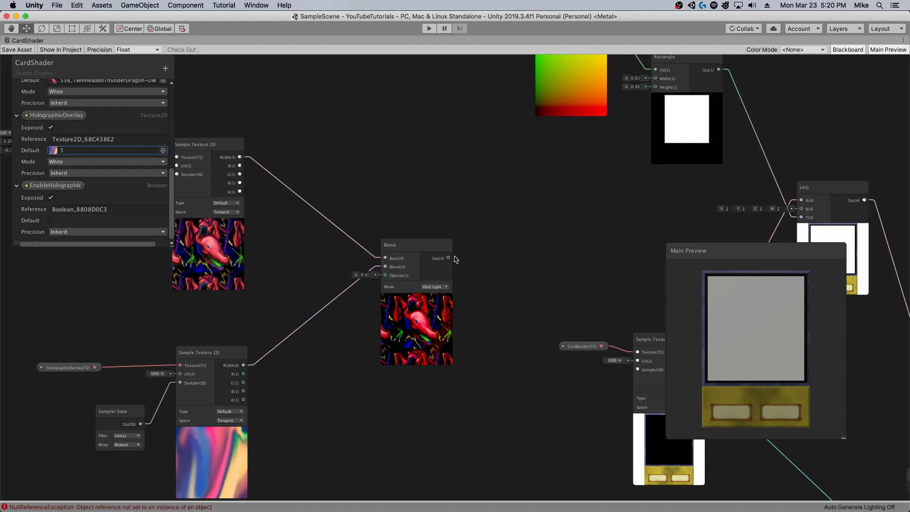
left_click_drag(448, 258, 799, 210)
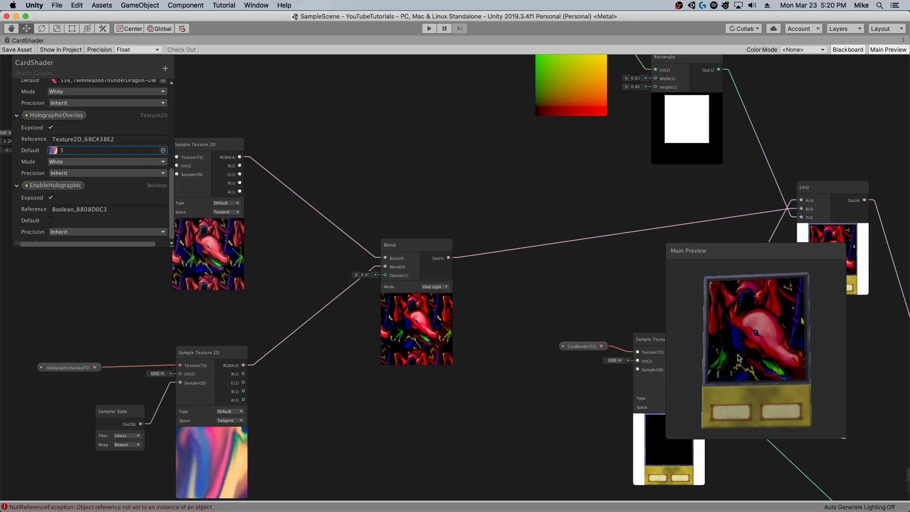
Move the HolographicOverlay property, its Sampler State and its Sample Texture 2D node together up and to the left to free space.
scroll(303, 421, "down", 1)
scroll(303, 422, "down", 2)
scroll(161, 475, "up", 2)
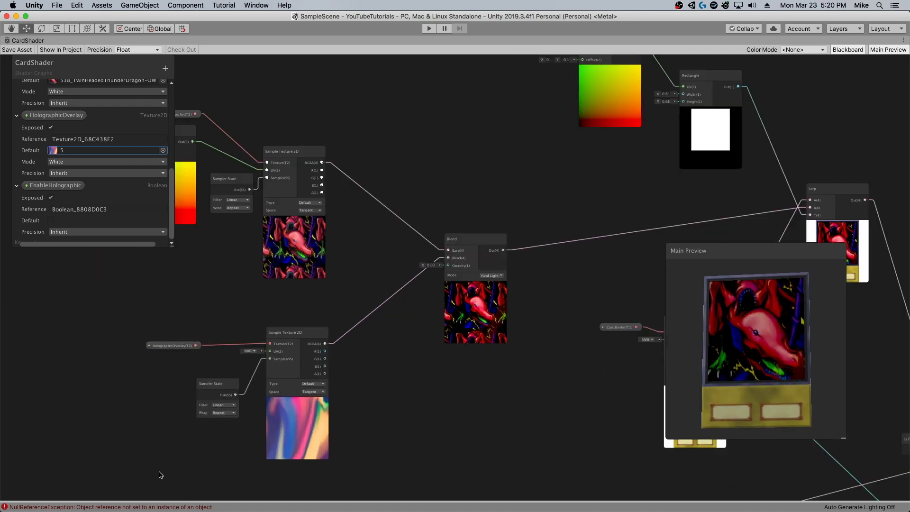
scroll(156, 478, "down", 3)
scroll(157, 496, "up", 2)
scroll(166, 492, "up", 4)
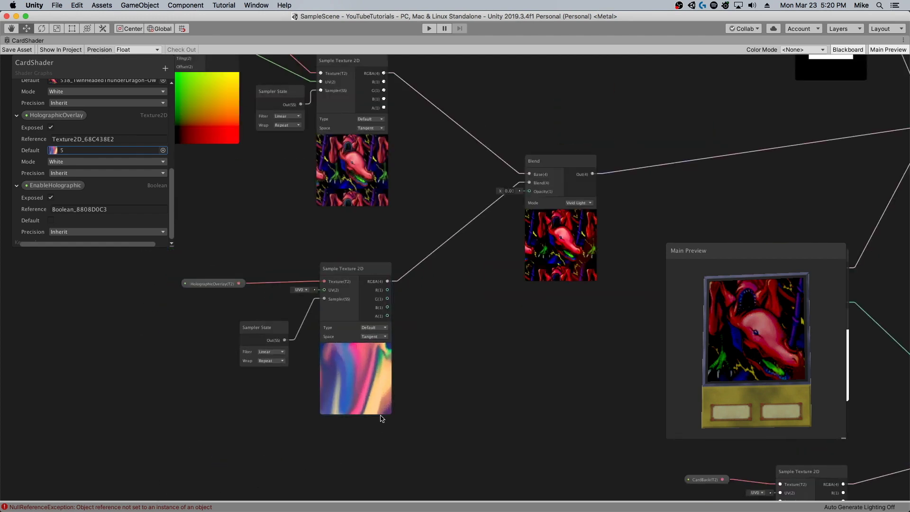
left_click_drag(377, 441, 220, 258)
left_click_drag(373, 388, 285, 336)
left_click(412, 379)
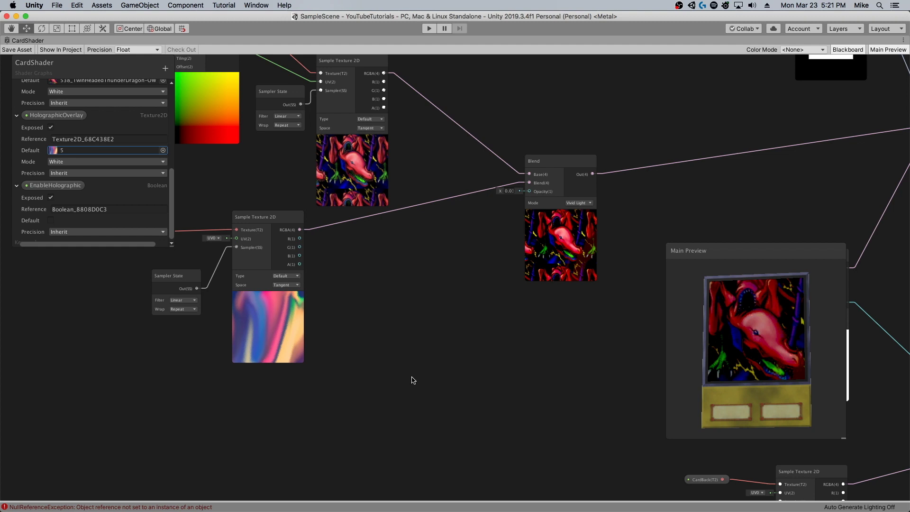
Add a View Direction node in Tangent space below the holographic Sample Texture 2D node.
right_click(311, 404)
left_click(319, 414)
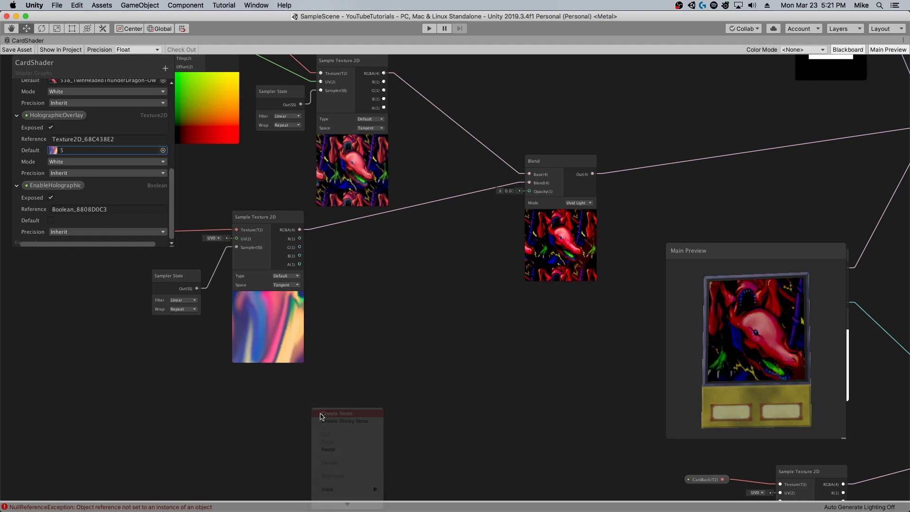
type("view di")
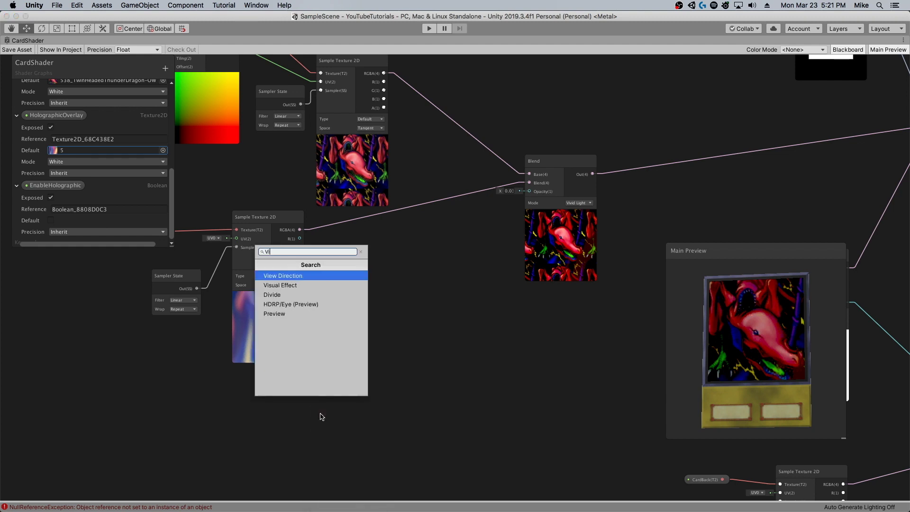
key("Return")
Add a Twirl node with its UV input fed by the View Direction output, and place it beside that node.
left_click_drag(389, 338, 452, 327)
type("Twis")
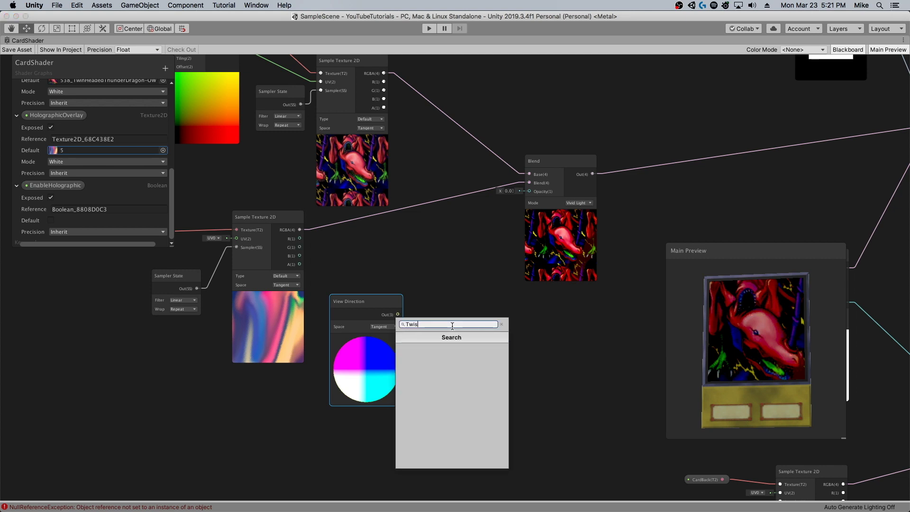
key("BackSpace")
key("Down")
key("Down")
key("Down")
key("Return")
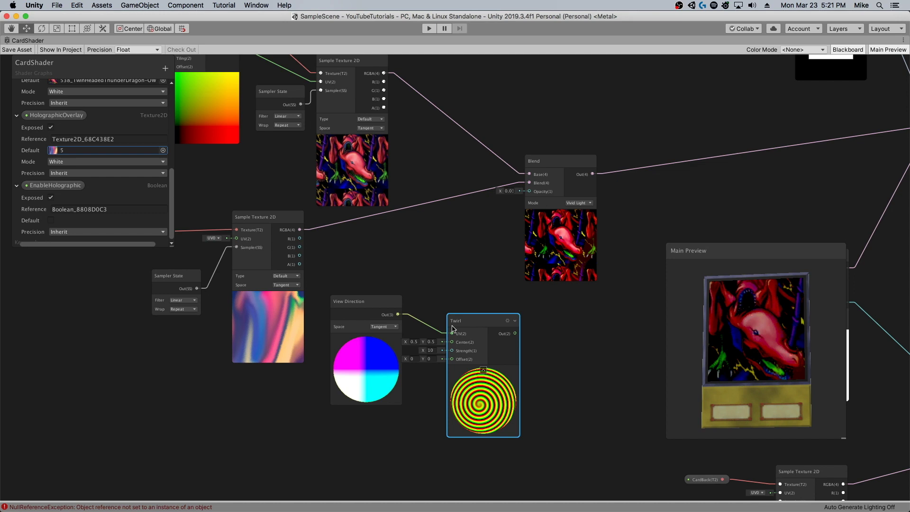
left_click_drag(479, 412, 494, 406)
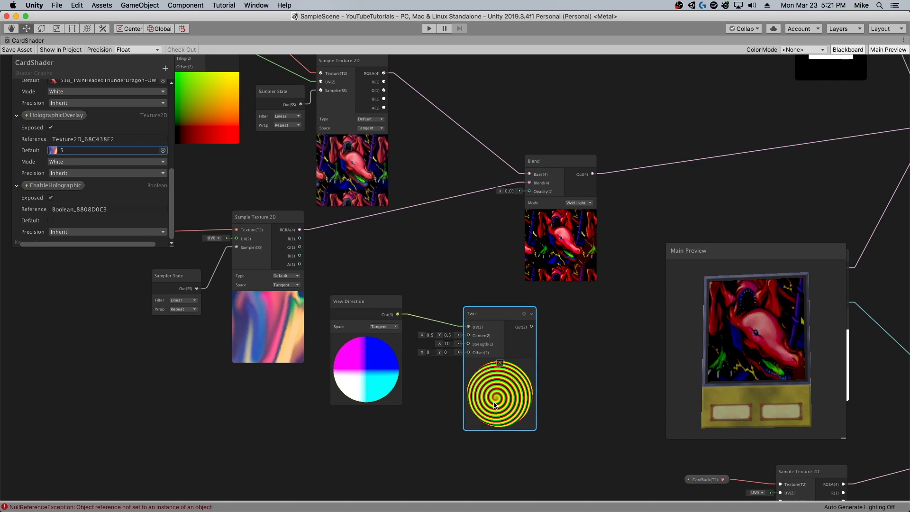
Set the Twirl strength to about 3.6 and move the View Direction and Twirl nodes beneath the holographic texture sample.
left_click_drag(441, 345, 406, 345)
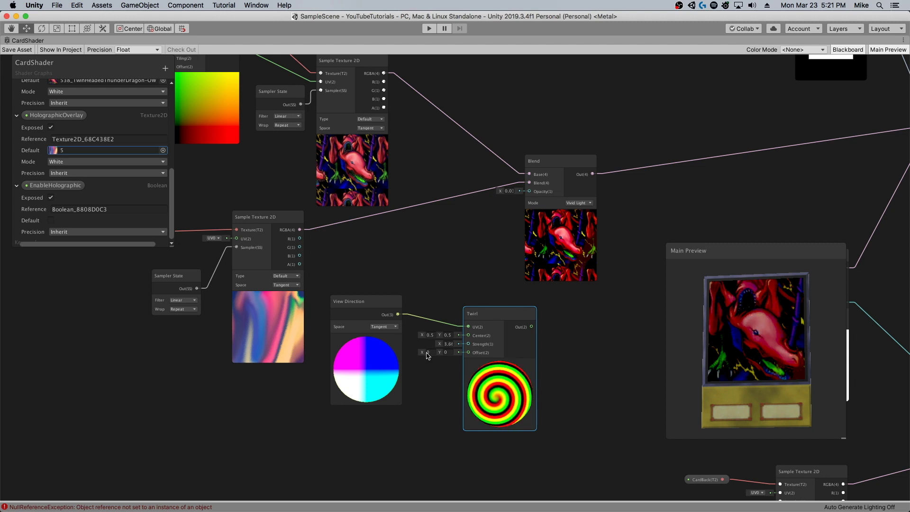
left_click_drag(492, 449, 189, 410)
left_click(385, 439)
mouse_move(324, 430)
left_mouse_down()
mouse_move(287, 416)
mouse_move(324, 420)
left_mouse_up()
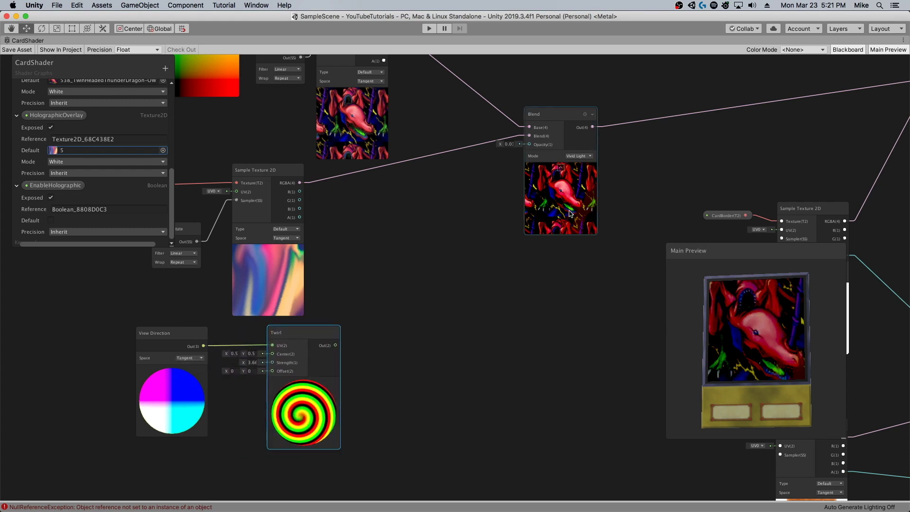
mouse_move(569, 213)
left_mouse_down()
mouse_move(570, 228)
mouse_move(573, 210)
left_mouse_up()
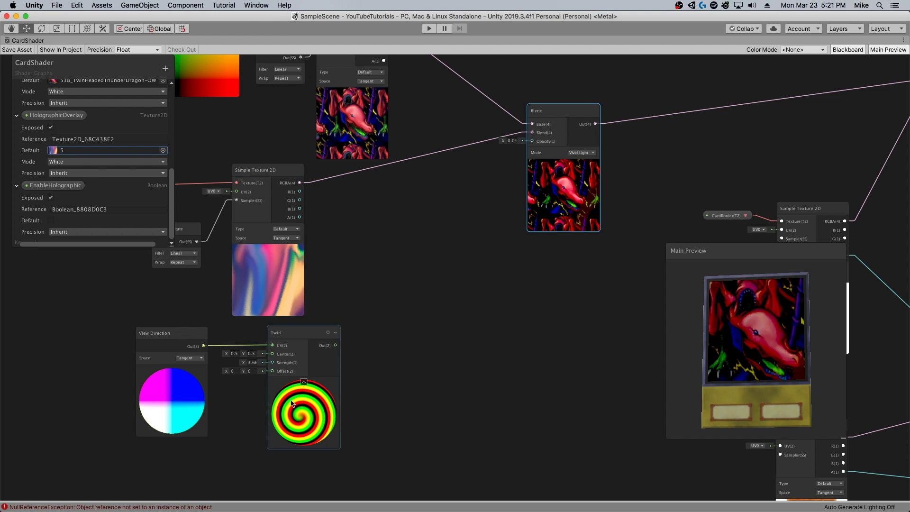
Add a Split node fed by the Twirl node's output.
left_click_drag(336, 347, 385, 330)
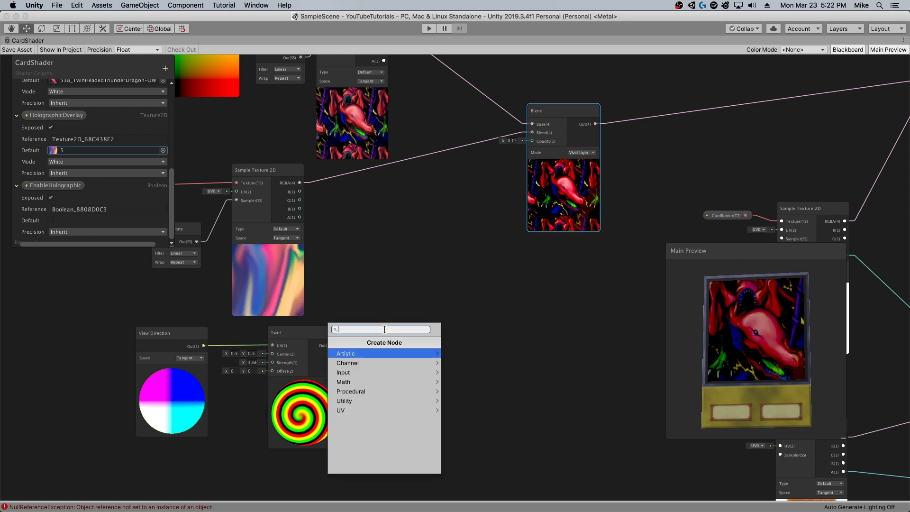
type("split")
key("Return")
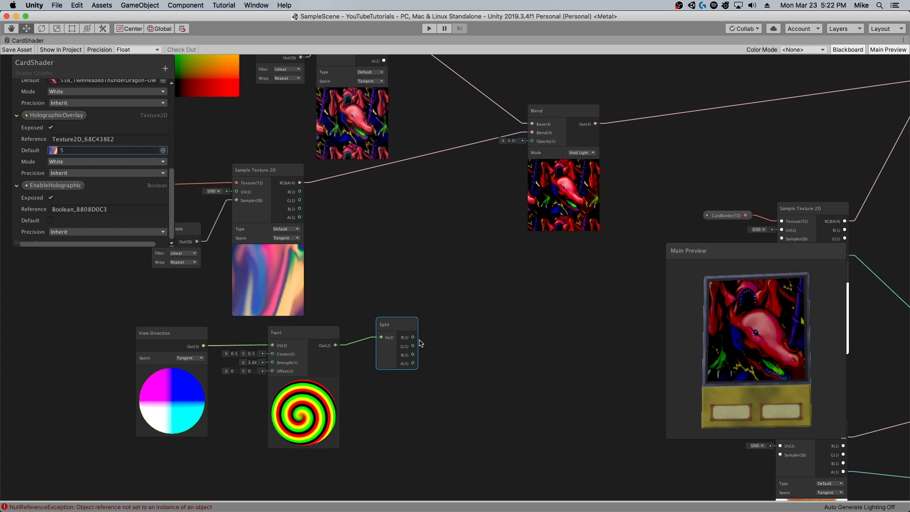
Connect the Split node's R output to the Blend node's Opacity and rotate the card preview to inspect the effect.
left_click_drag(413, 338, 439, 342)
left_click_drag(464, 301, 531, 141)
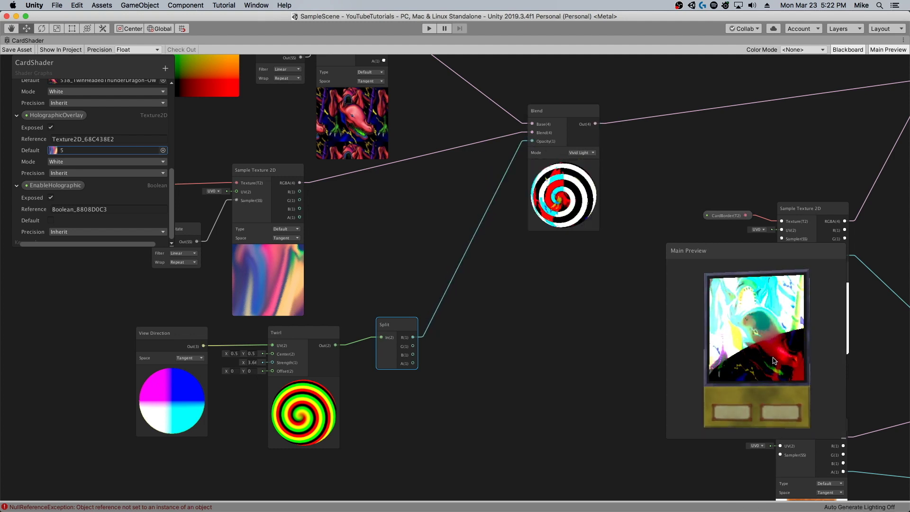
left_click_drag(758, 253, 588, 189)
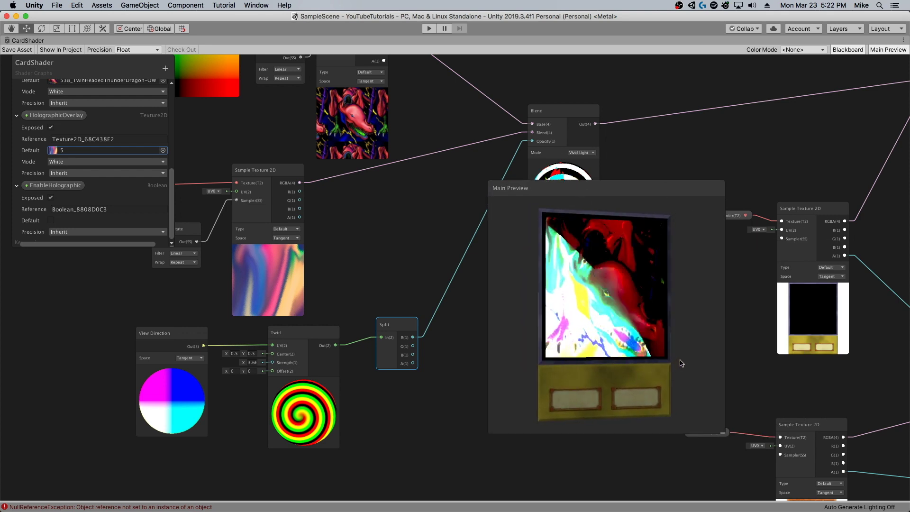
left_click_drag(683, 356, 619, 348)
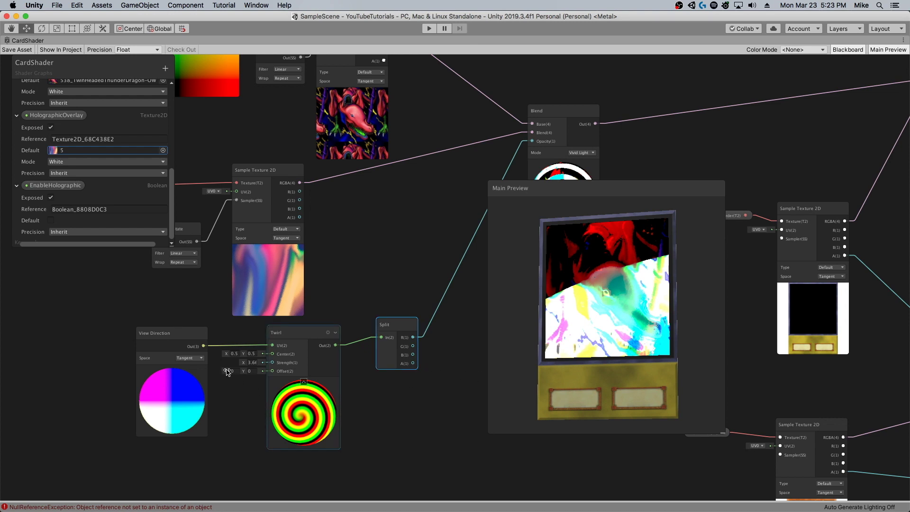
Set the Twirl node's offset to about X 0.3 and Y 2.2, checking the effect on the card preview.
left_click_drag(226, 371, 277, 371)
left_click_drag(576, 365, 585, 363)
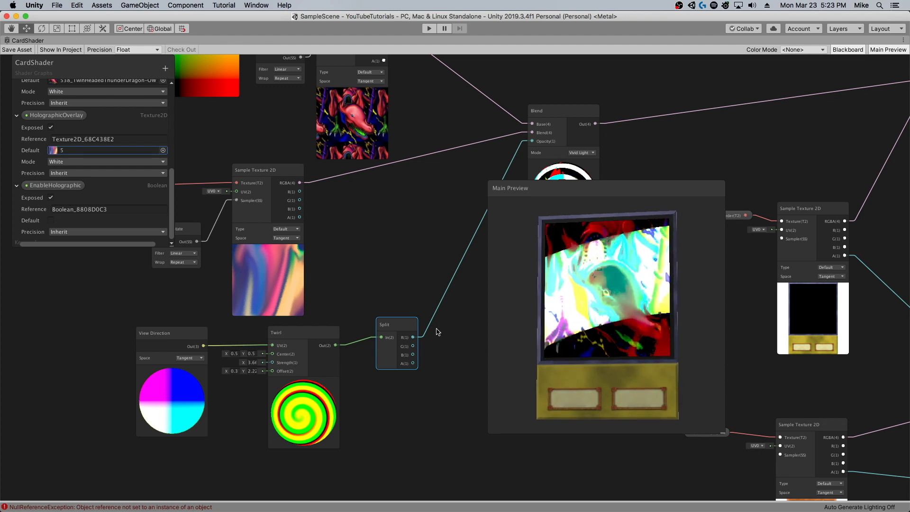
left_click_drag(568, 193, 679, 230)
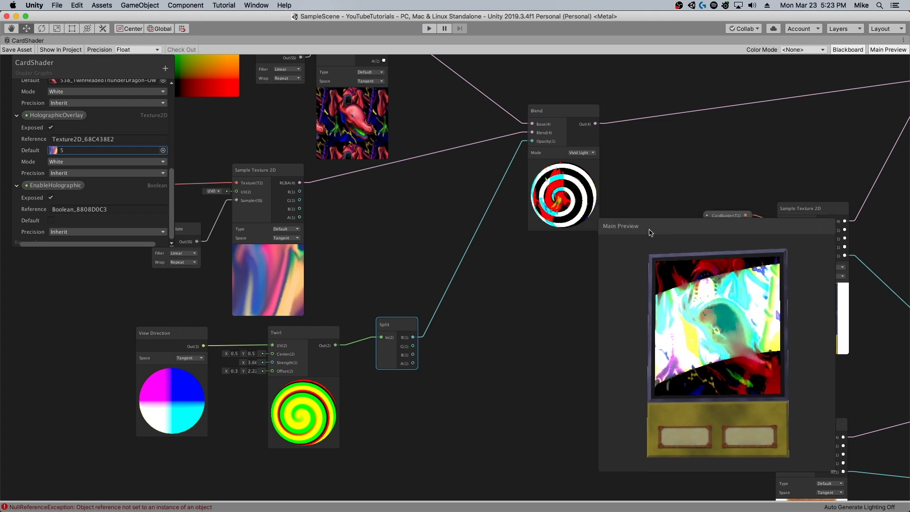
Add an exposed Vector1 property named HolographicIntensity with a default value of 1.
left_click(165, 69)
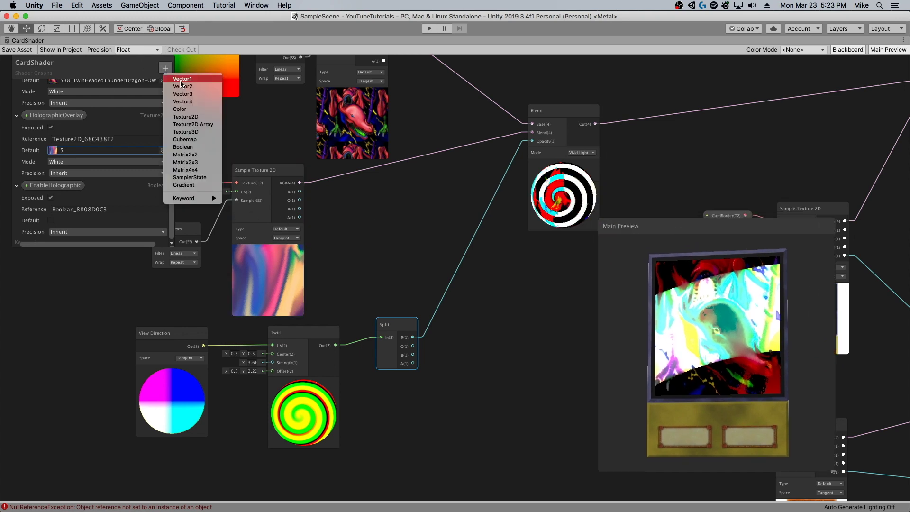
left_click(181, 80)
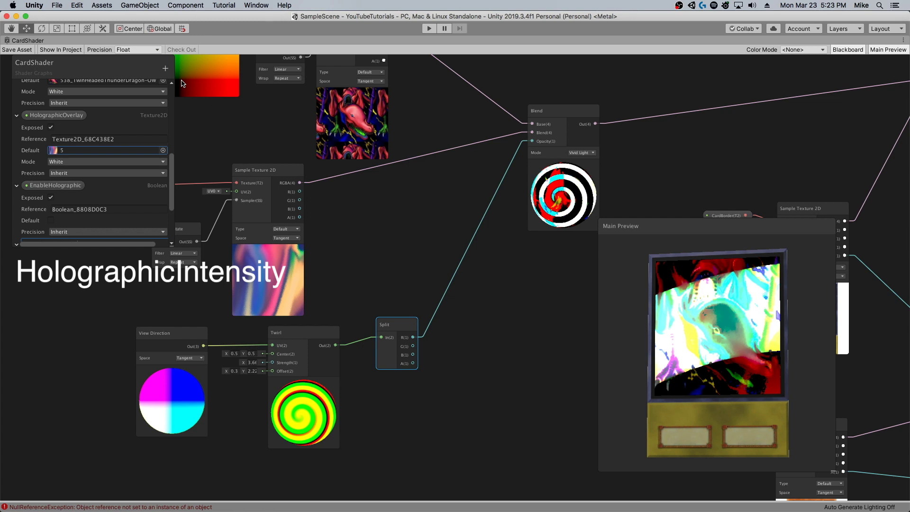
scroll(124, 146, "down", 3)
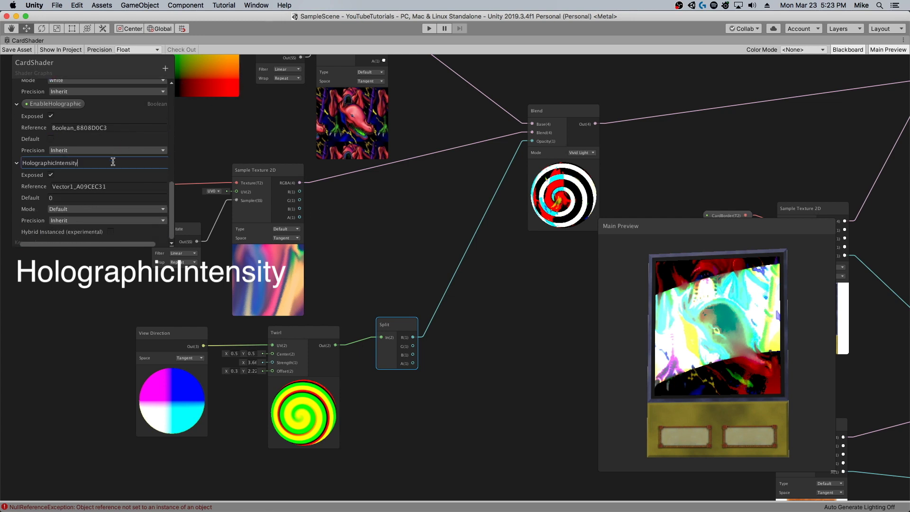
left_click(69, 198)
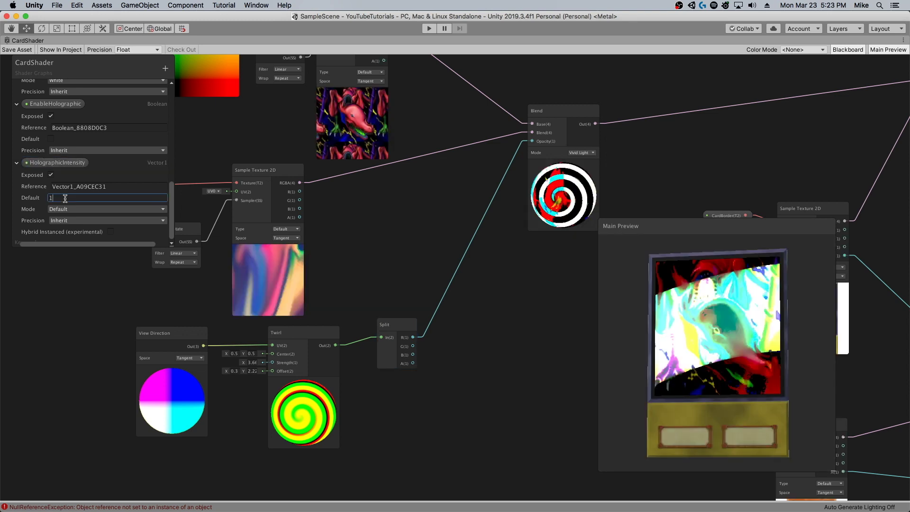
key("Return")
Place HolographicIntensity in the graph and add a Lerp node with its B input fed by that property.
left_click_drag(396, 214, 431, 229)
type("lerp")
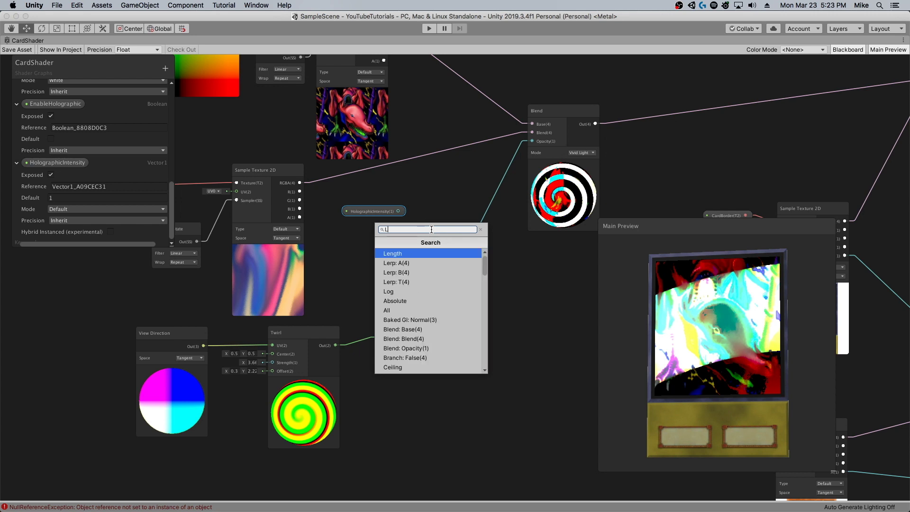
key("Return")
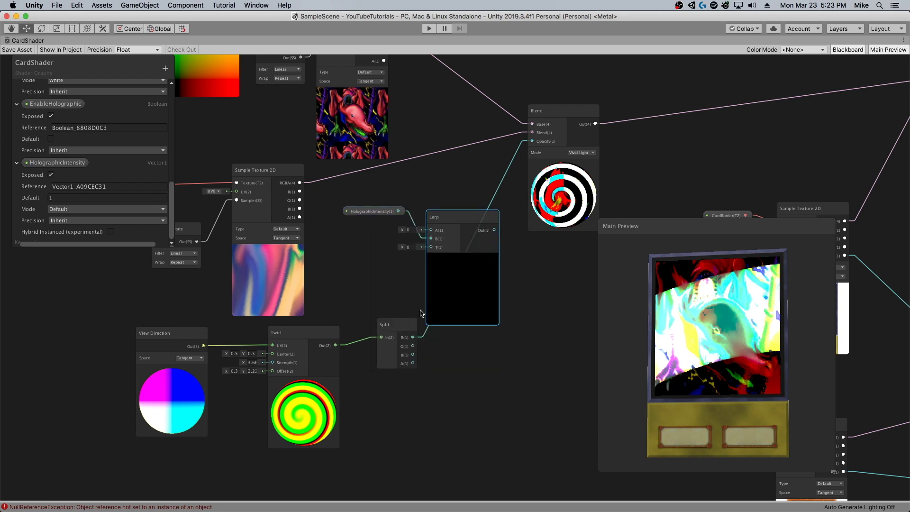
Feed the Split node's R output into the Lerp's A input, reposition the Lerp beside Split, and set its T to about 0.7.
mouse_move(424, 333)
left_mouse_down()
mouse_move(392, 261)
mouse_move(416, 290)
mouse_move(417, 328)
left_mouse_up()
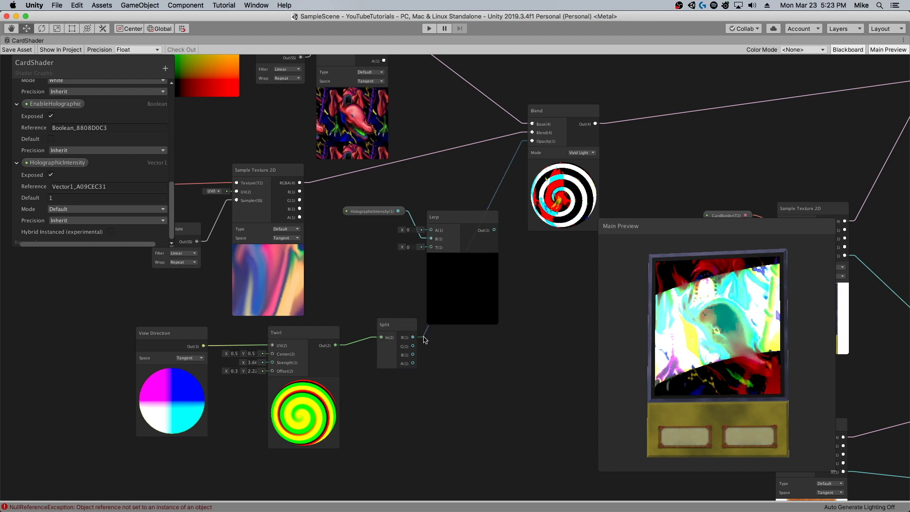
left_click_drag(371, 211, 360, 238)
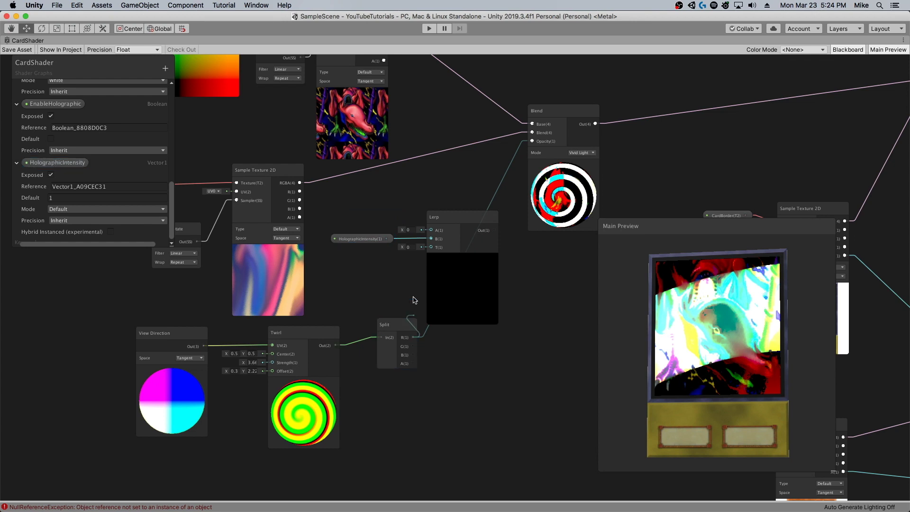
left_click_drag(477, 310, 535, 381)
left_click_drag(461, 320, 471, 318)
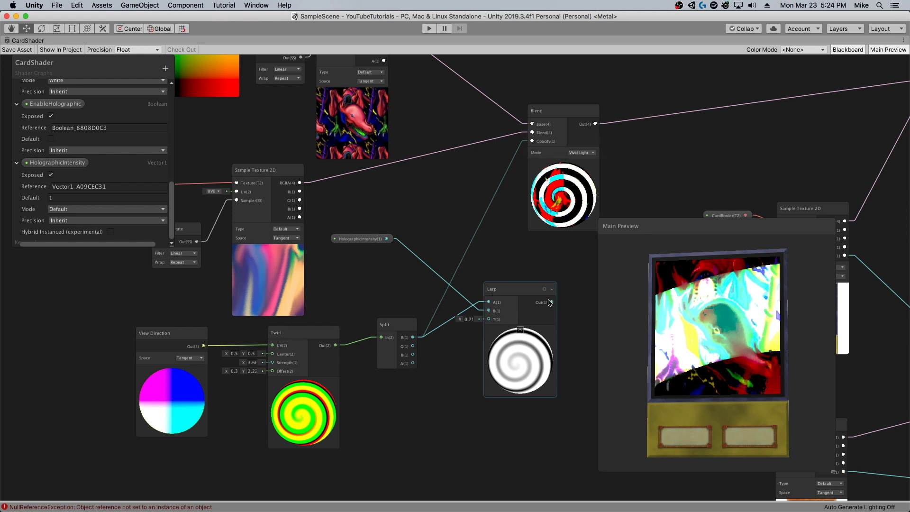
Connect the Lerp output to the Blend node's Opacity, shift the Blend node aside, and check the card preview.
left_click_drag(552, 302, 531, 141)
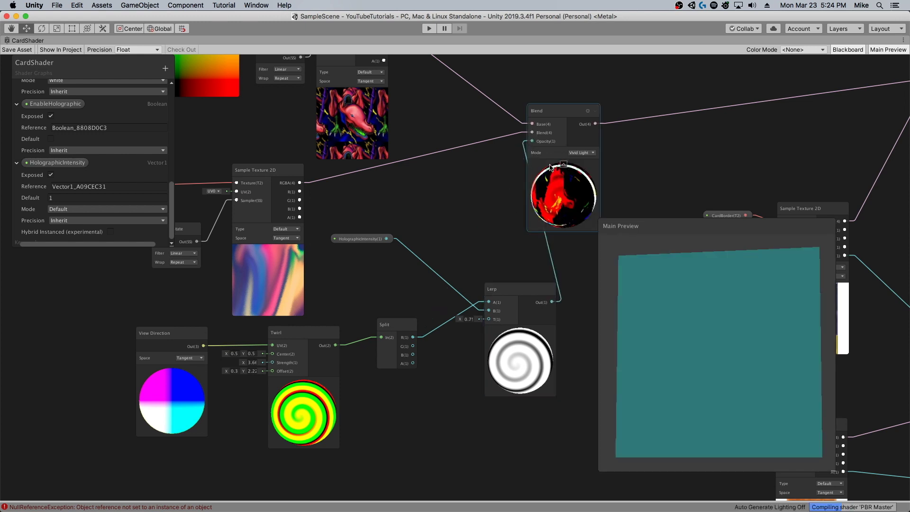
left_click_drag(564, 184, 644, 185)
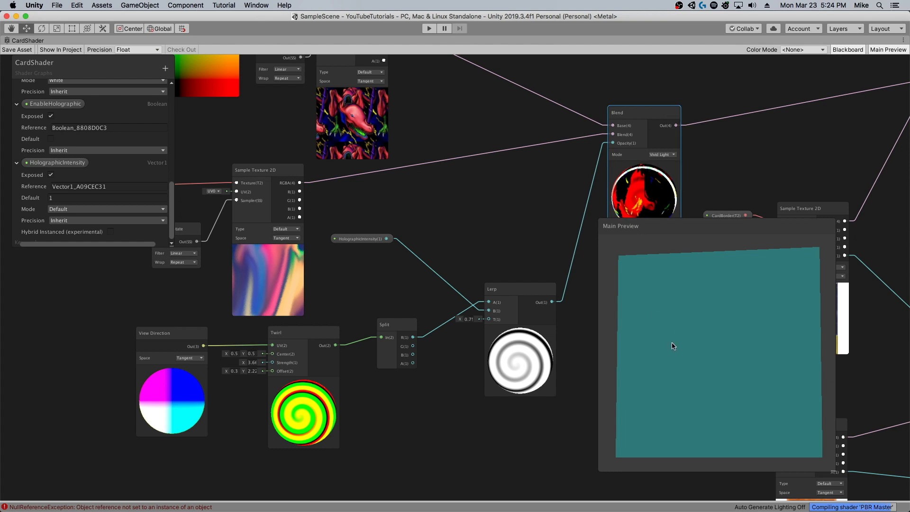
mouse_move(731, 337)
left_mouse_down()
mouse_move(714, 332)
mouse_move(762, 318)
mouse_move(731, 337)
mouse_move(742, 339)
left_mouse_up()
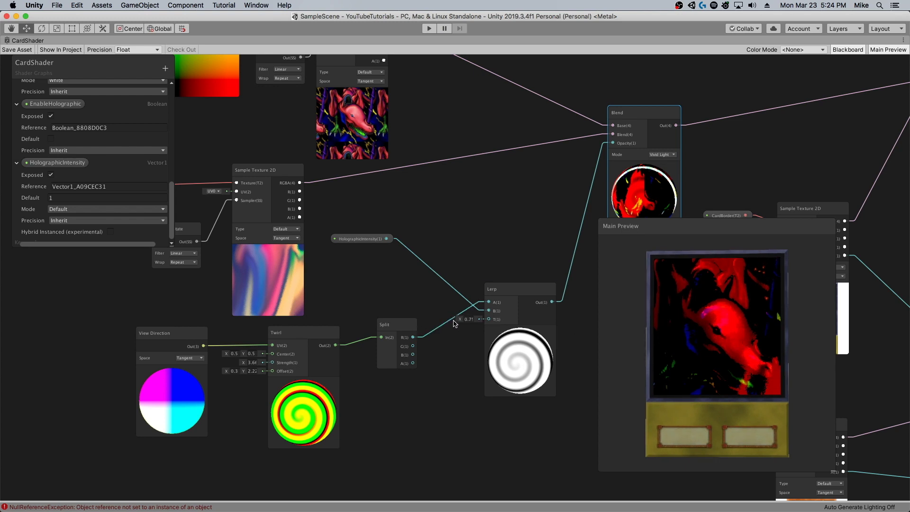
Try Lerp T values of about 0.2 and 0.4, rotating the card preview to compare them.
left_click_drag(457, 322, 451, 320)
left_click_drag(792, 299, 827, 304)
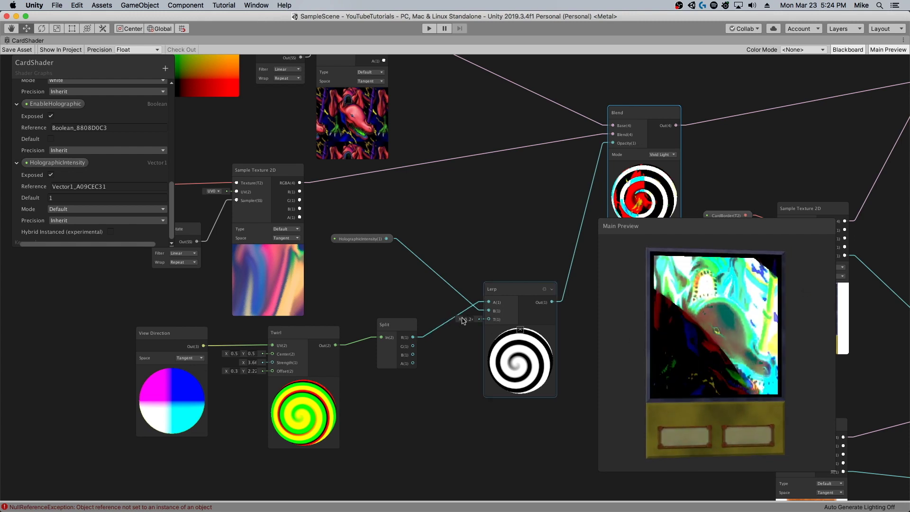
left_click_drag(462, 320, 464, 317)
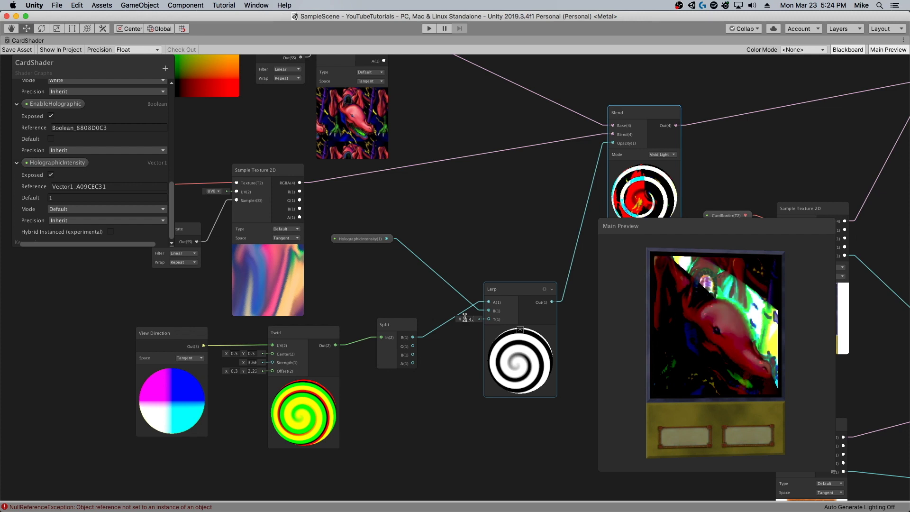
mouse_move(743, 317)
left_mouse_down()
mouse_move(761, 306)
mouse_move(753, 312)
left_mouse_up()
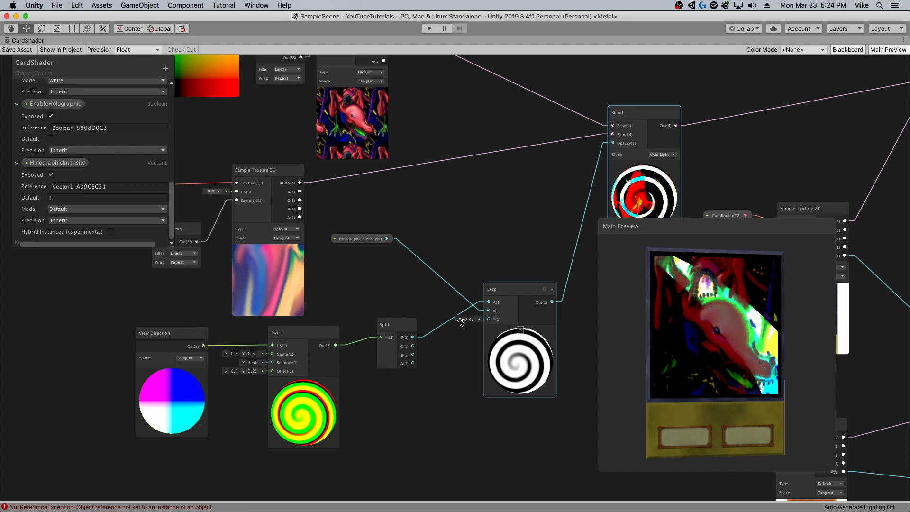
left_click_drag(461, 322, 461, 321)
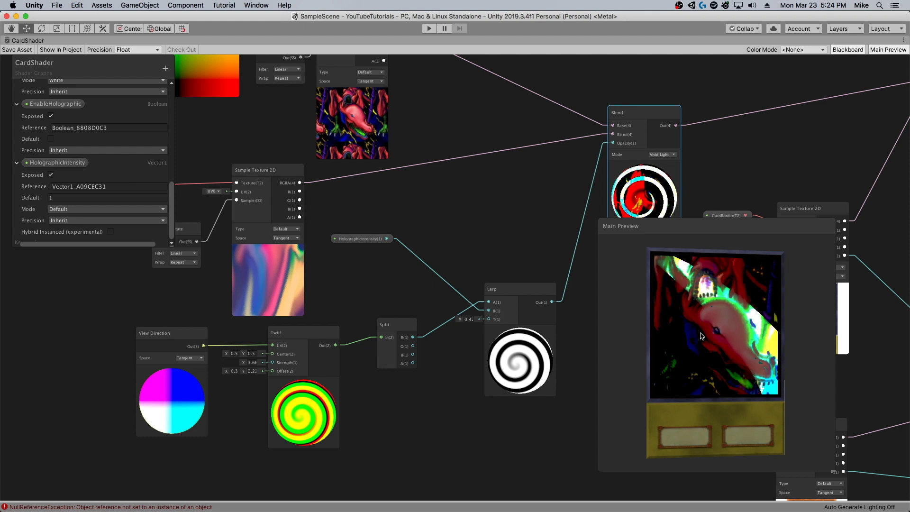
mouse_move(811, 326)
left_mouse_down()
mouse_move(792, 332)
mouse_move(817, 319)
mouse_move(797, 365)
mouse_move(723, 335)
left_mouse_up()
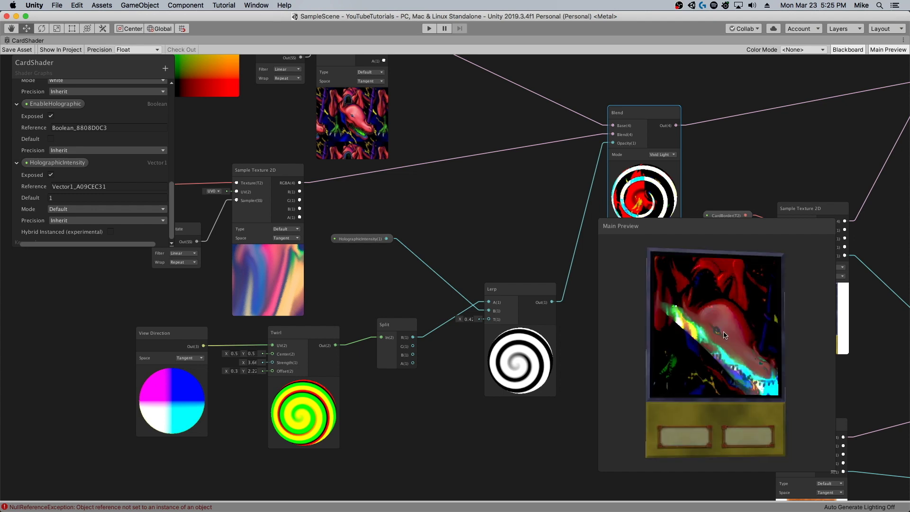
Set the Lerp node's T value to 0.5 and rotate the card preview to check the overlay.
left_click_drag(458, 320, 459, 320)
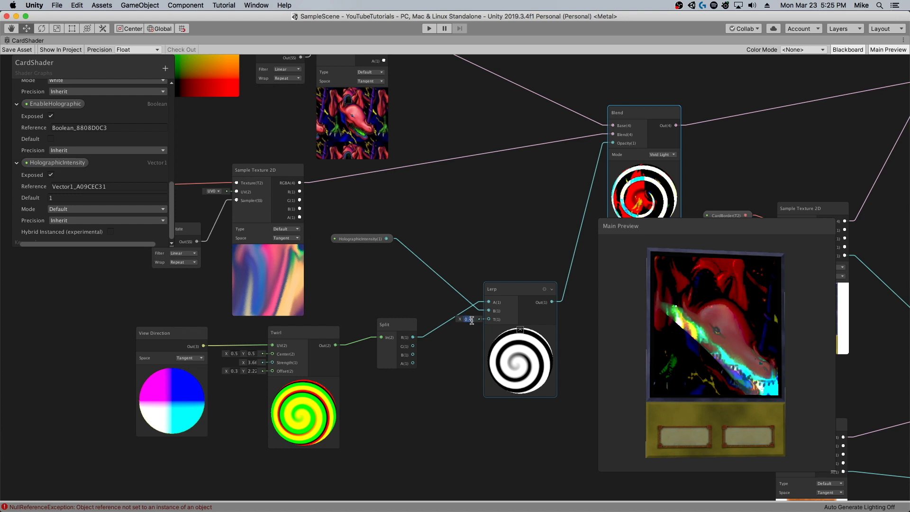
type(".5")
key("Return")
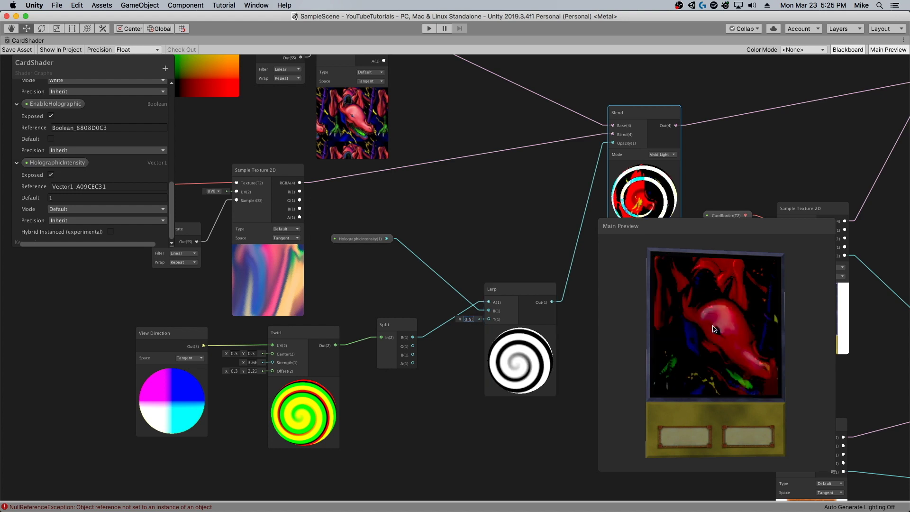
left_click_drag(711, 331, 686, 342)
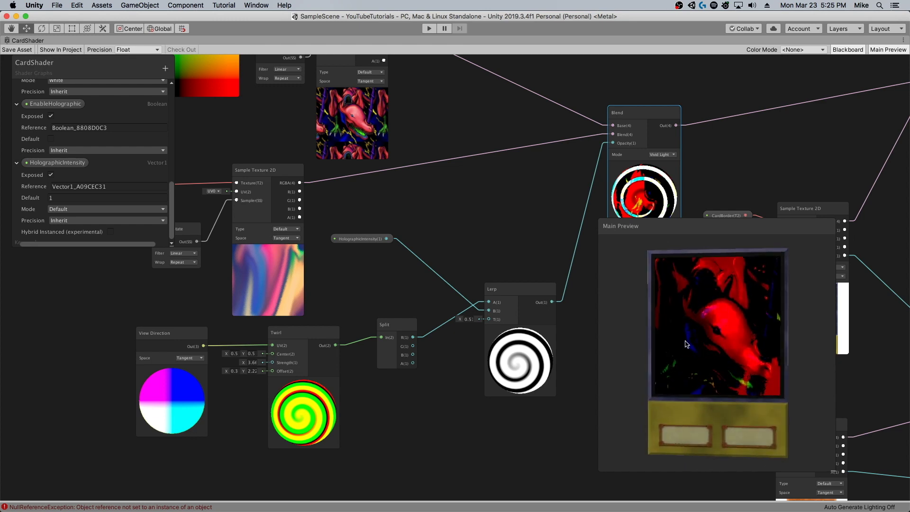
Change the CardArt property's default texture to 60_DarkMagician-OW and inspect the holographic effect on it.
scroll(82, 151, "up", 5)
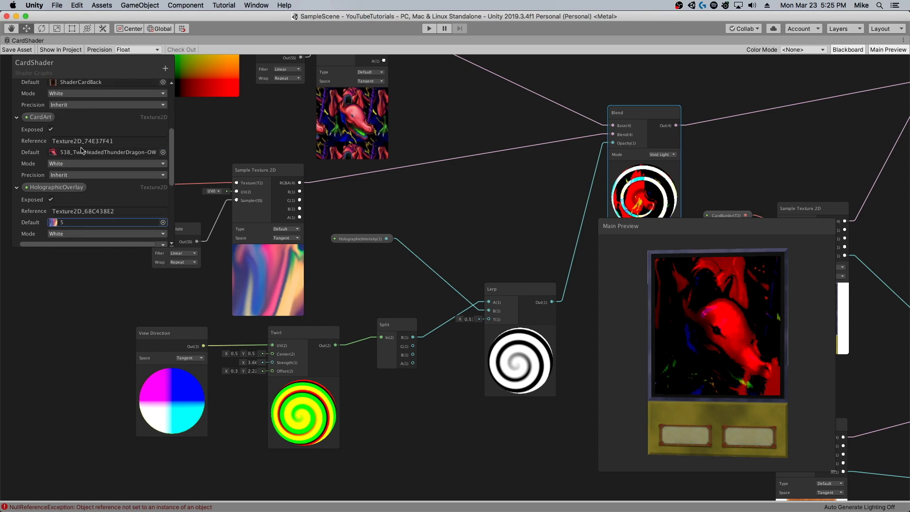
left_click(163, 152)
double_click(178, 240)
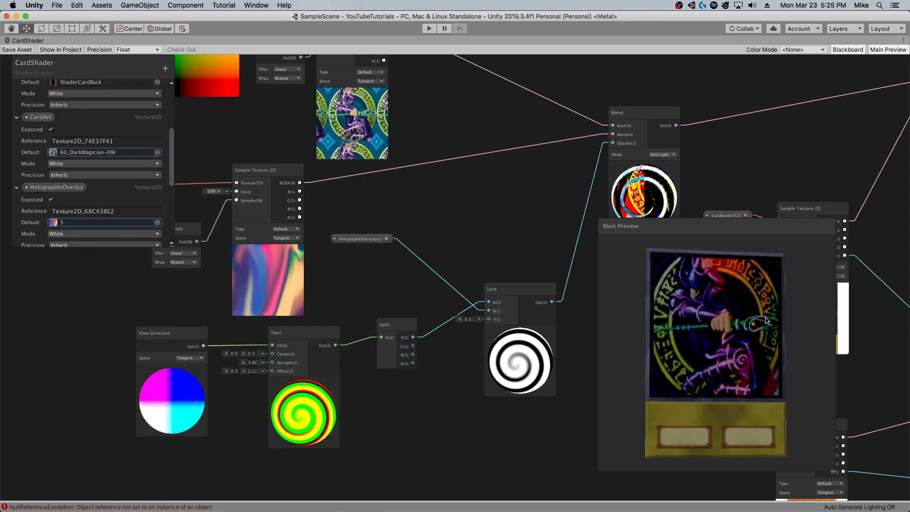
left_click_drag(698, 320, 779, 335)
Set the Twirl node's Y offset to about 1.0 and its strength to about 3.7, checking the card preview.
left_click(252, 372)
type("1")
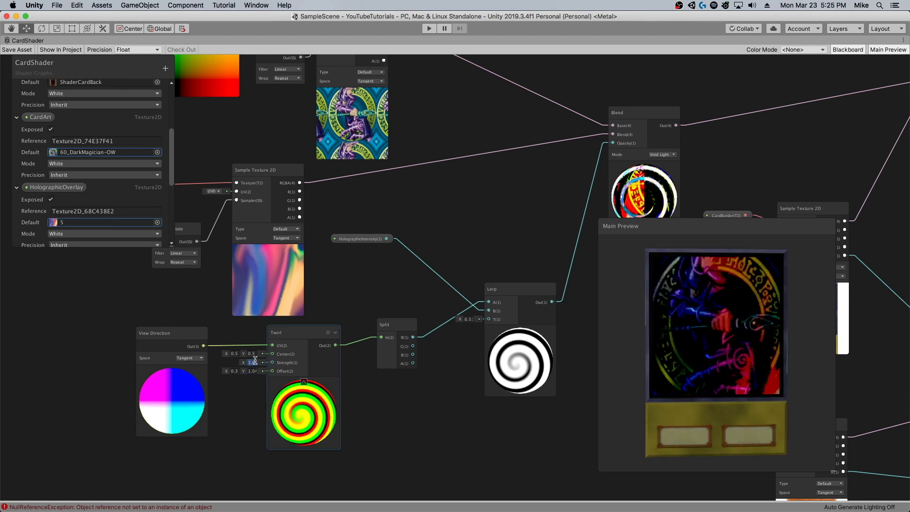
type("3.77")
left_click(260, 328)
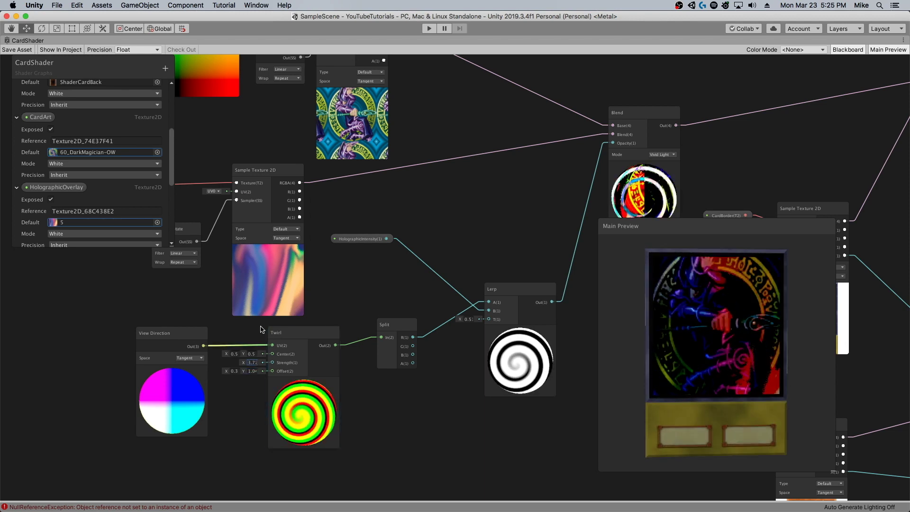
left_click_drag(694, 343, 616, 318)
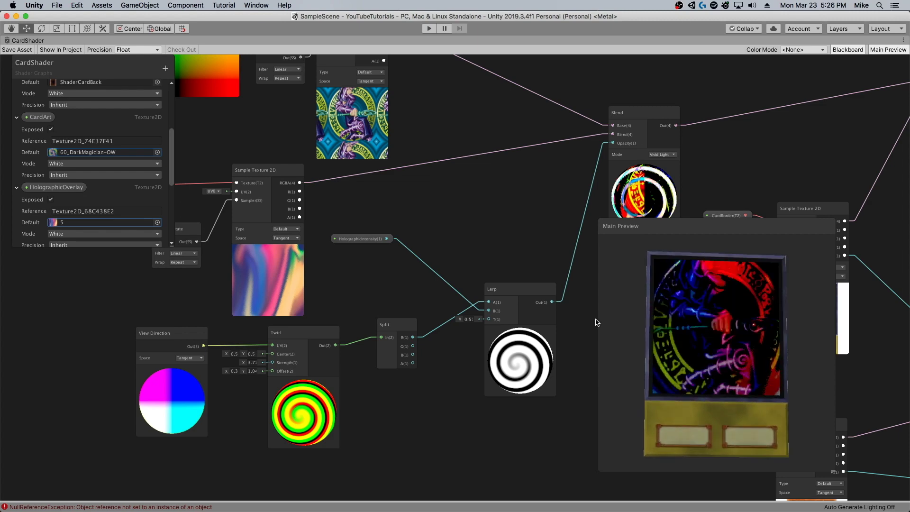
Place the EnableHolographic property in the open space between the holographic texture sample and the Blend node.
scroll(324, 375, "down", 3)
scroll(323, 375, "down", 2)
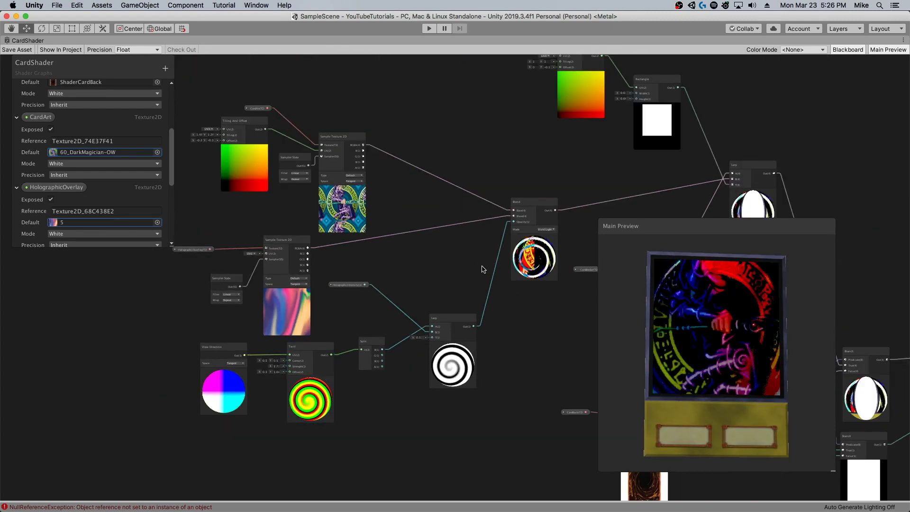
scroll(56, 137, "down", 4)
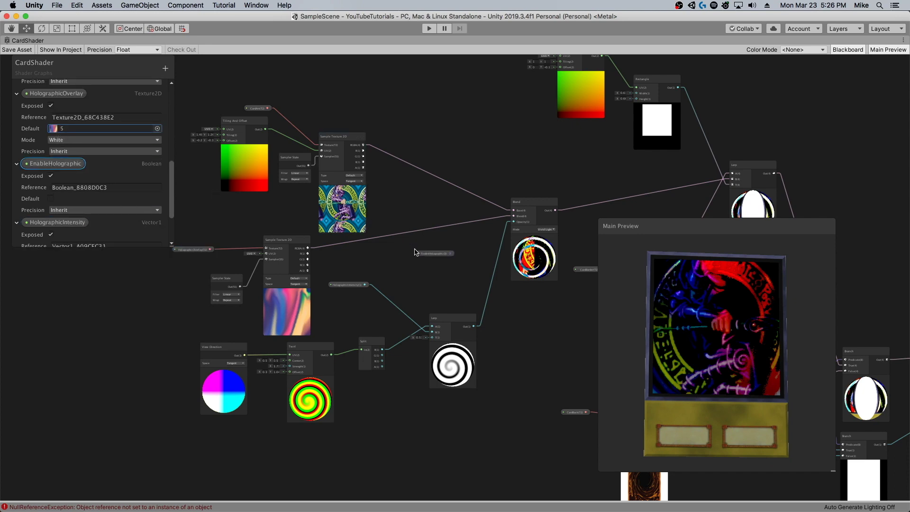
left_click(422, 254)
left_click(471, 243)
left_click_drag(419, 256, 446, 276)
Add a Branch node beside the EnableHolographic property and connect that property to its Predicate input.
scroll(470, 239, "up", 3)
left_click(438, 254)
type("branch")
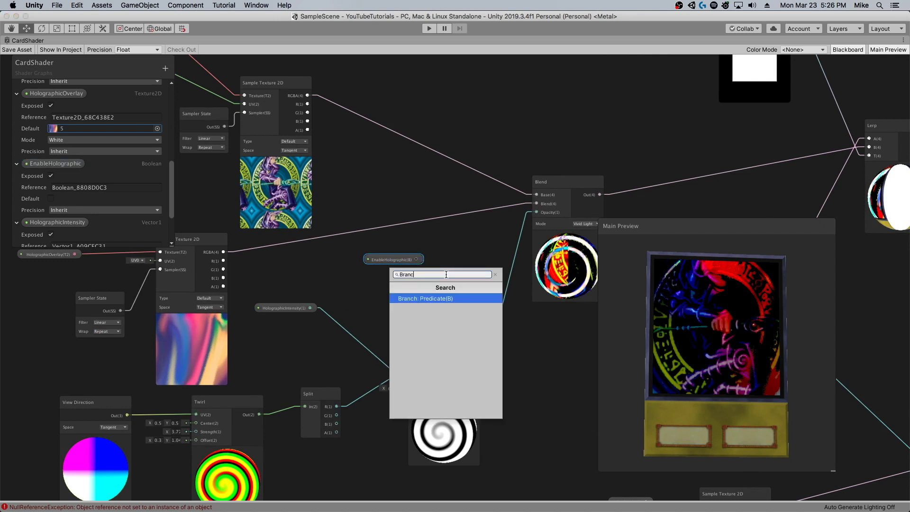
key("Return")
left_click_drag(476, 329, 486, 324)
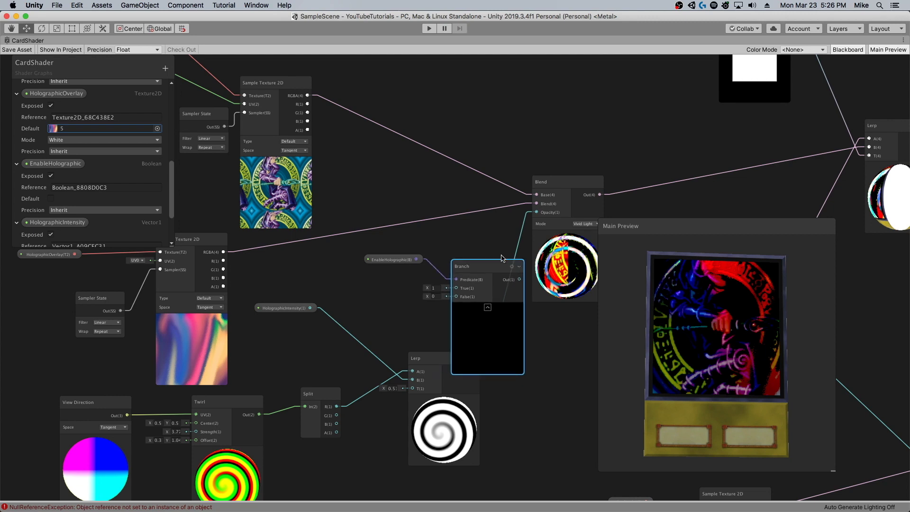
Connect the Lerp output to the Branch's True input and the Branch output to the Blend node's Opacity, moving the Branch beside the Lerp.
left_click_drag(535, 212, 508, 241)
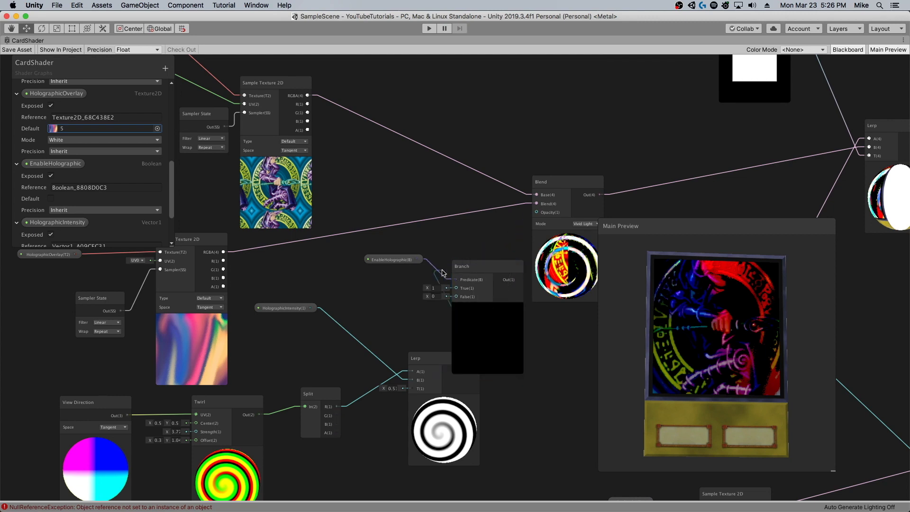
left_click_drag(441, 272, 456, 287)
left_click_drag(490, 340, 546, 425)
left_click_drag(572, 375, 536, 212)
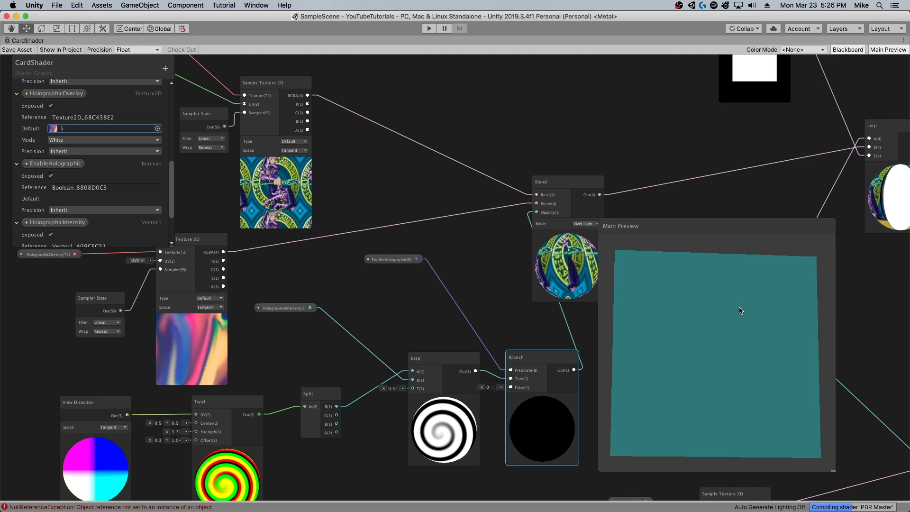
Turn on the EnableHolographic property's default and rotate the card preview to check the effect.
left_click_drag(778, 291, 733, 309)
scroll(47, 182, "down", 3)
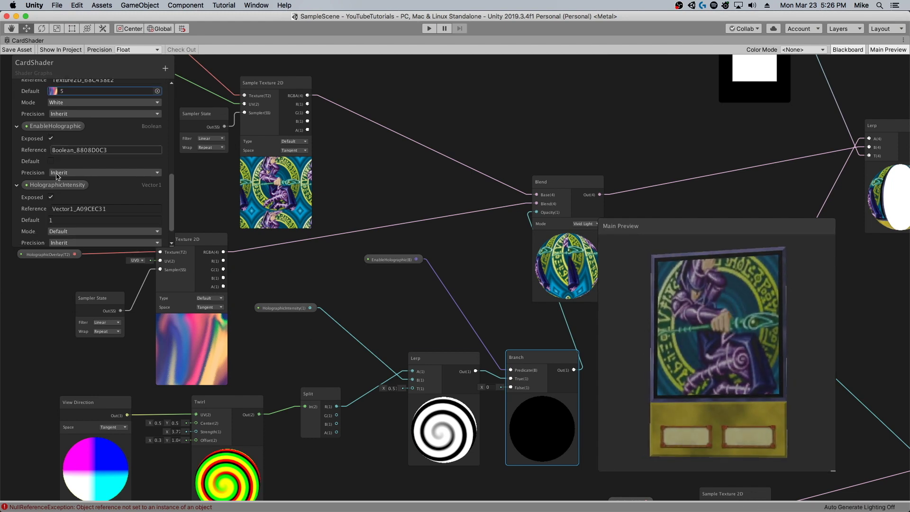
left_click(51, 139)
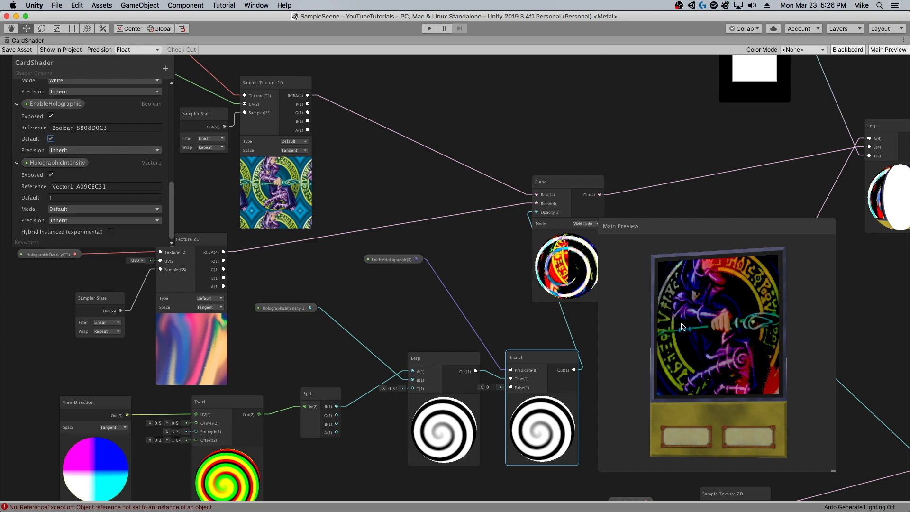
mouse_move(682, 327)
left_mouse_down()
mouse_move(830, 293)
mouse_move(800, 309)
mouse_move(804, 280)
mouse_move(800, 300)
mouse_move(770, 291)
mouse_move(786, 280)
mouse_move(728, 332)
left_mouse_up()
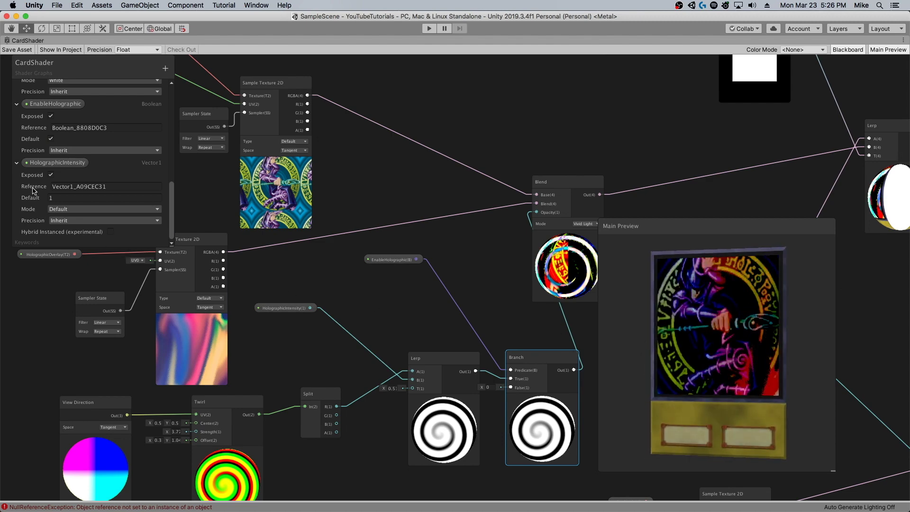
Turn off the Exposed option of the HolographicIntensity property.
scroll(33, 189, "up", 1)
left_click(51, 190)
scroll(86, 205, "down", 1)
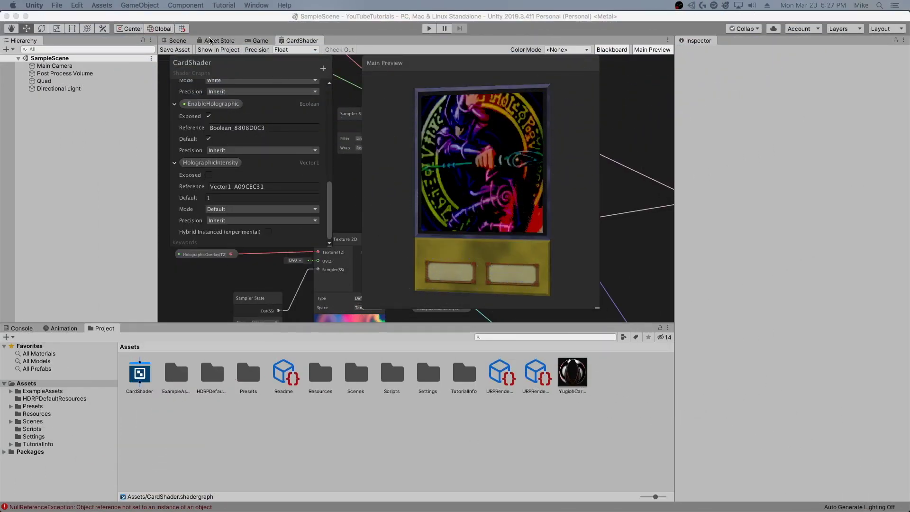
Apply YugiohCardMaterial to the quad in the scene and set its CardArt to the 87_DarkMagician texture.
left_click(190, 41)
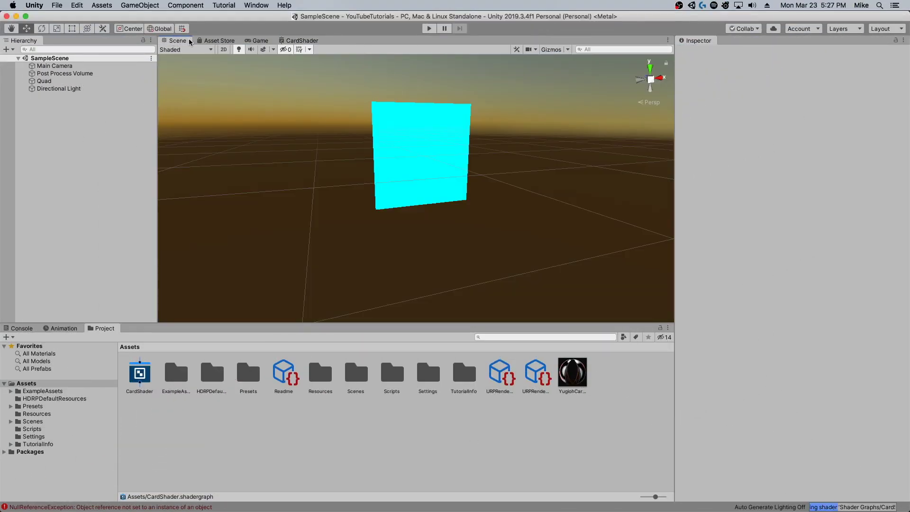
left_click_drag(572, 372, 422, 156)
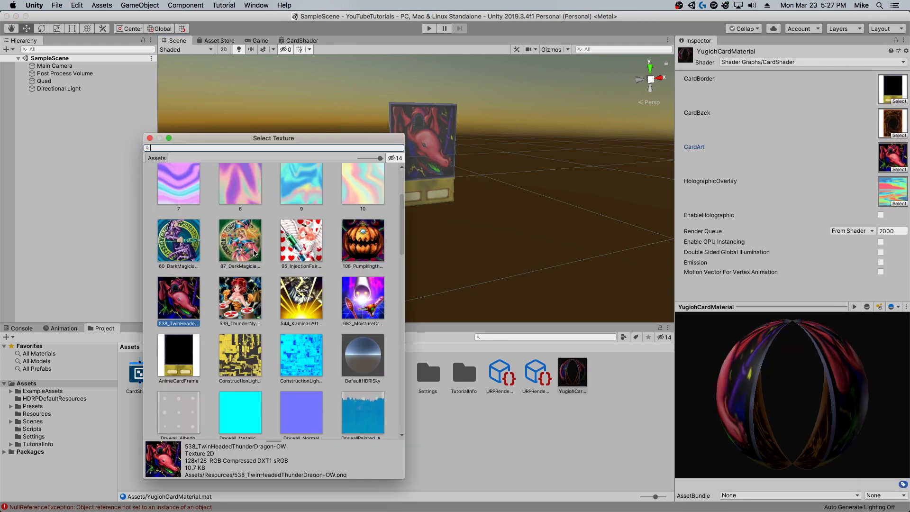
double_click(247, 248)
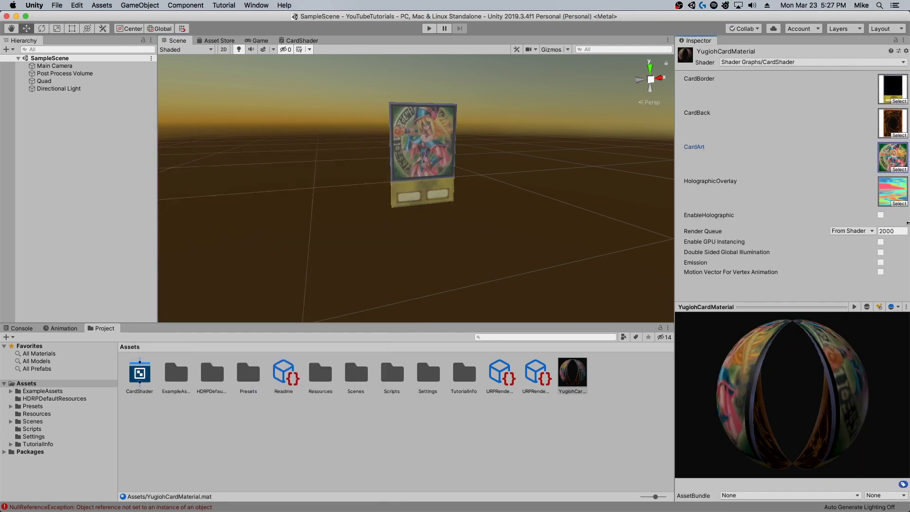
Enable the holographic effect on the card material and tilt the quad to an X rotation of about 12 degrees.
left_click(880, 215)
middle_click_drag(505, 183, 435, 180)
scroll(487, 140, "up", 5)
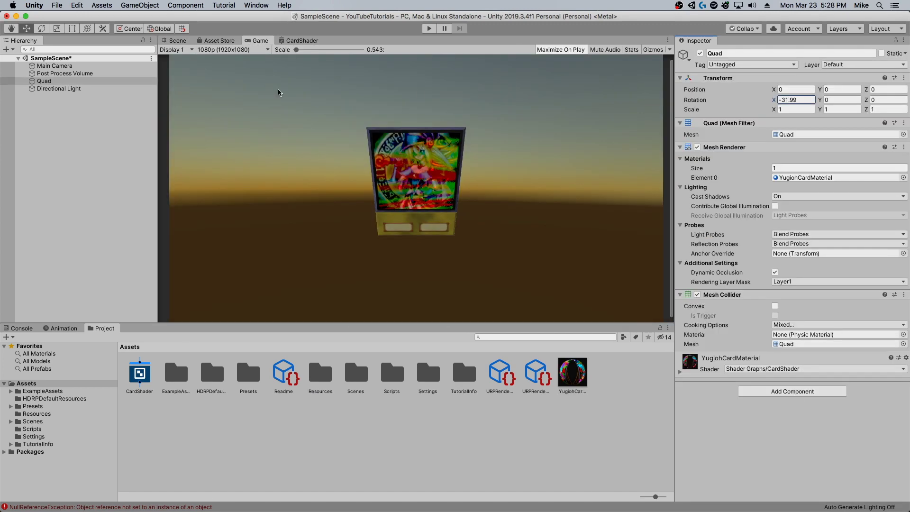
left_click_drag(278, 92, 557, 310)
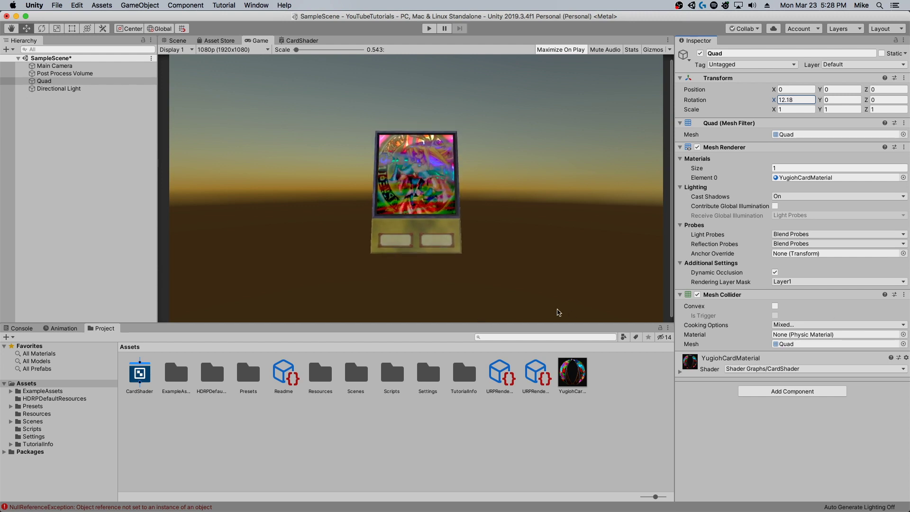
Set the card material's HolographicIntensity to about 0.23 and check the card in the scene.
left_click(585, 378)
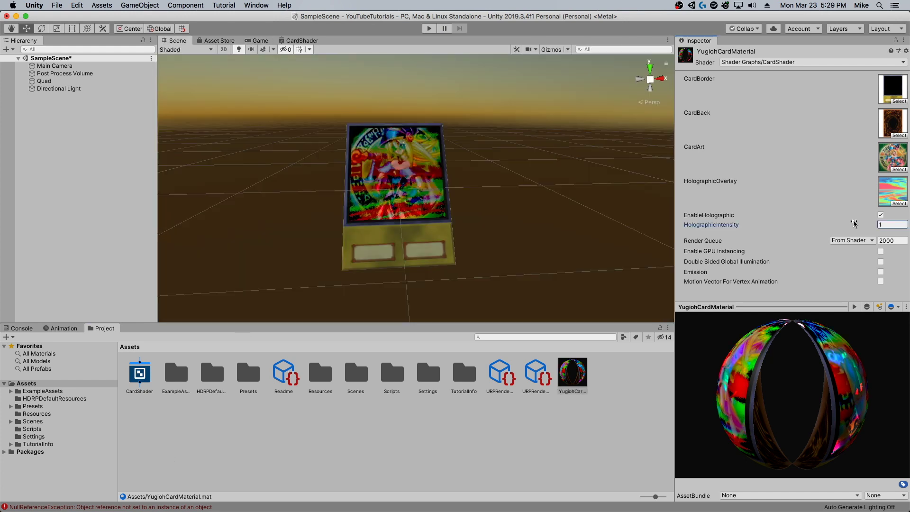
mouse_move(853, 223)
left_mouse_down()
mouse_move(827, 214)
mouse_move(842, 217)
left_mouse_up()
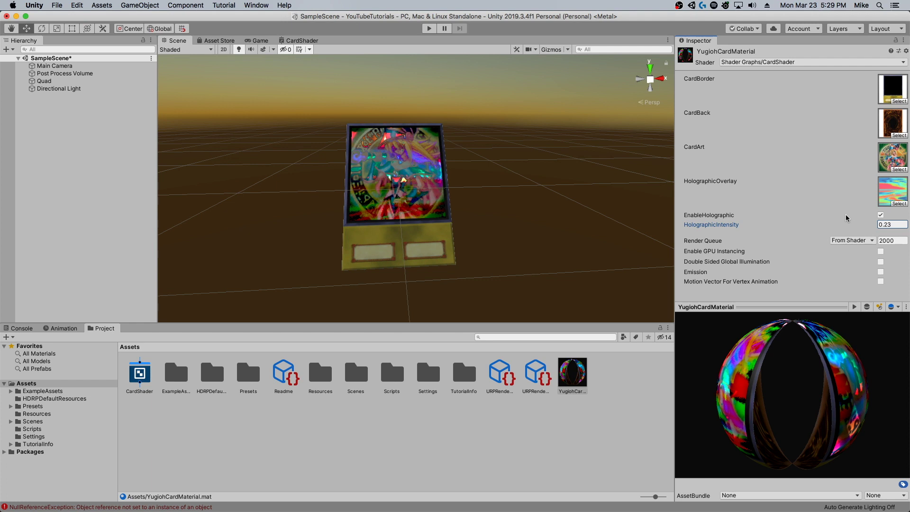
middle_click_drag(436, 175, 437, 186)
Tilt the quad back and forth about its X axis to inspect the overlay at the reduced intensity.
left_click(72, 82)
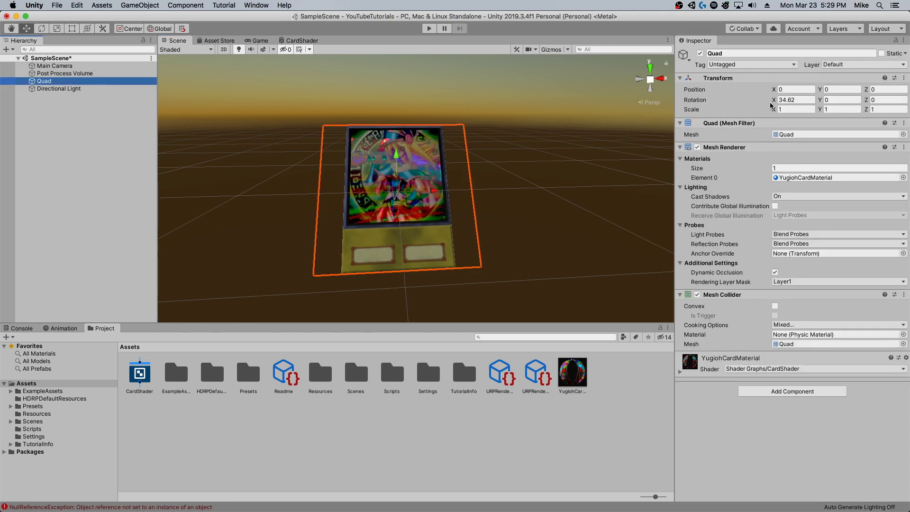
left_click_drag(776, 101, 186, 216)
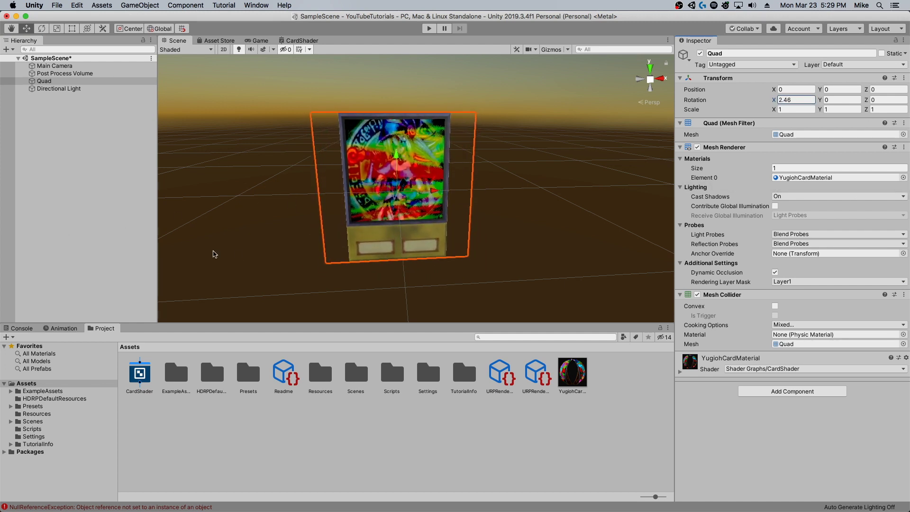
left_click_drag(215, 254, 280, 256)
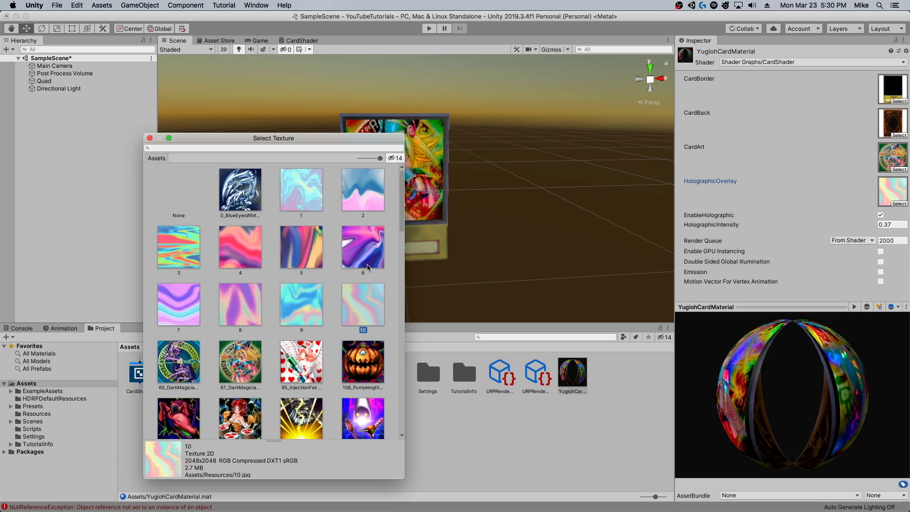
Set the material's HolographicOverlay to texture 6 and tilt the quad to an X rotation of about 36 degrees.
double_click(361, 259)
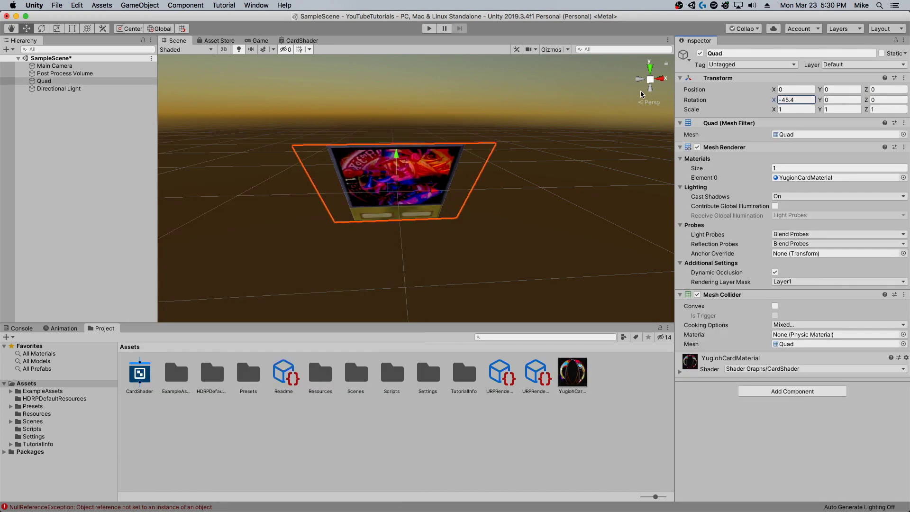
left_click_drag(291, 144, 689, 152)
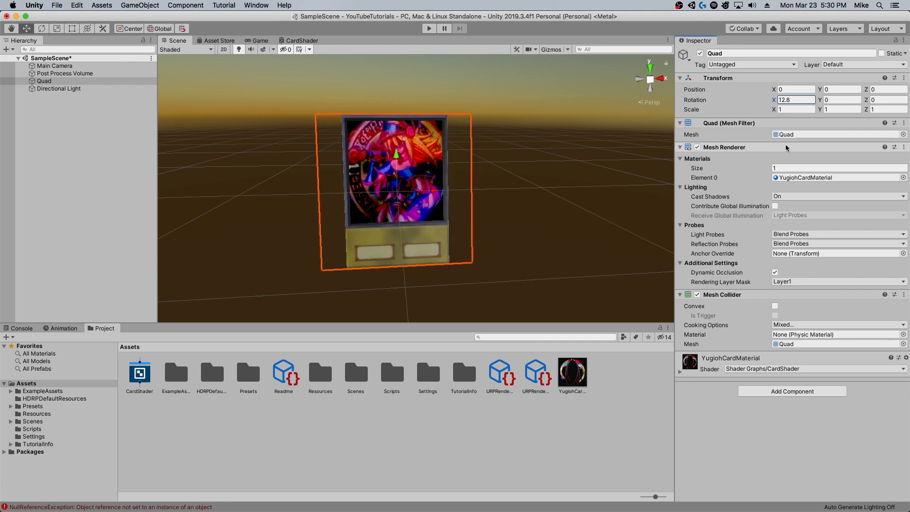
left_click_drag(861, 150, 855, 159)
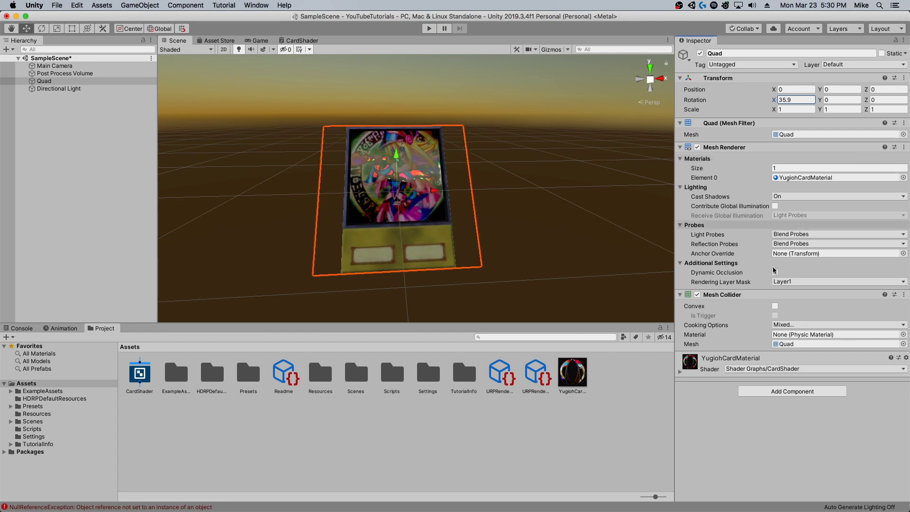
Change the card material's CardArt texture to 95_InjectionFairyLily-TF04-EN-VG.
left_click(572, 374)
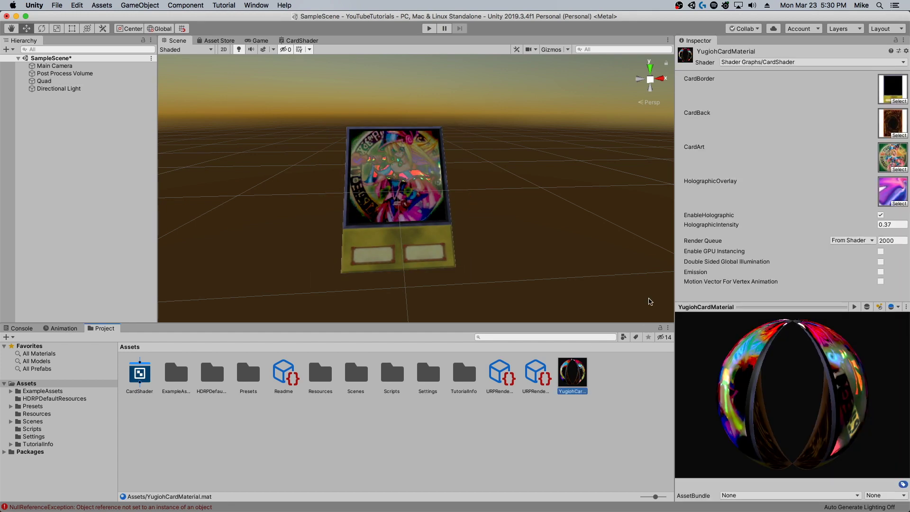
left_click(899, 169)
left_click(289, 306)
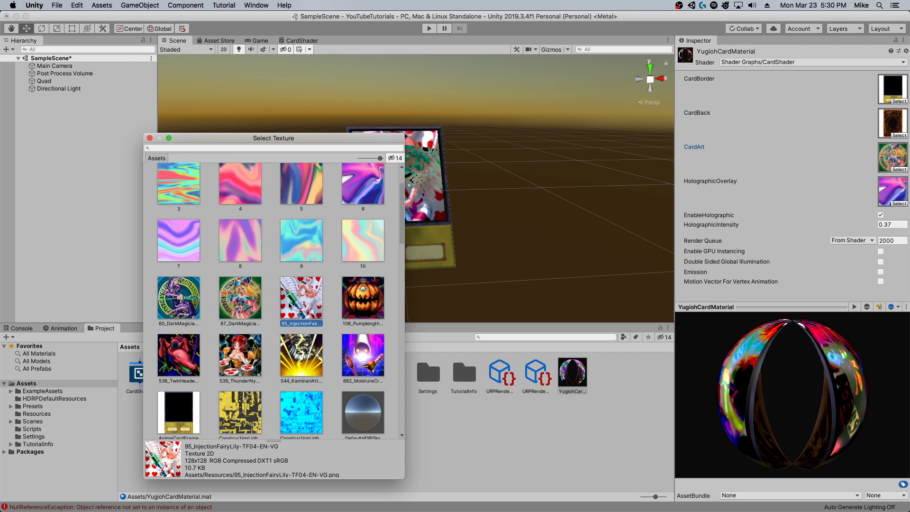
double_click(288, 301)
Tilt the quad to inspect the new card art, ending at an X rotation of about 3 degrees.
left_click(85, 75)
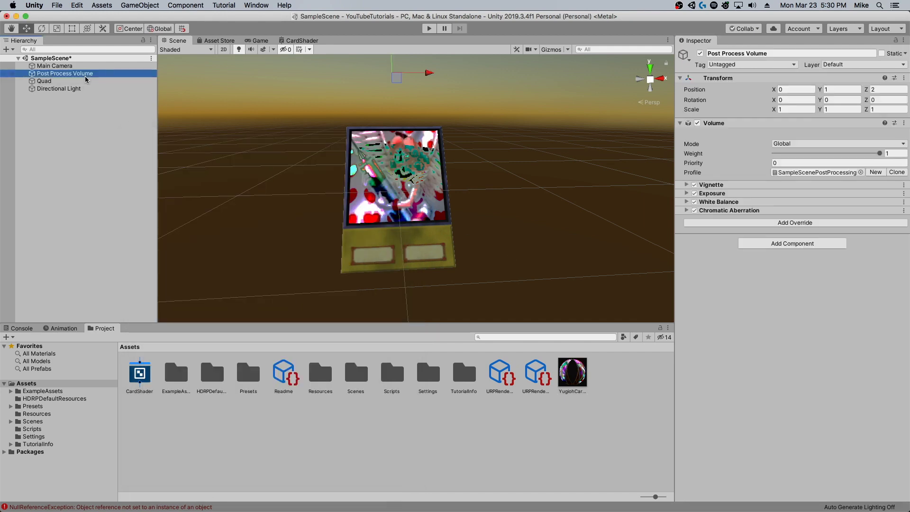
left_click(86, 81)
left_click_drag(773, 100, 890, 156)
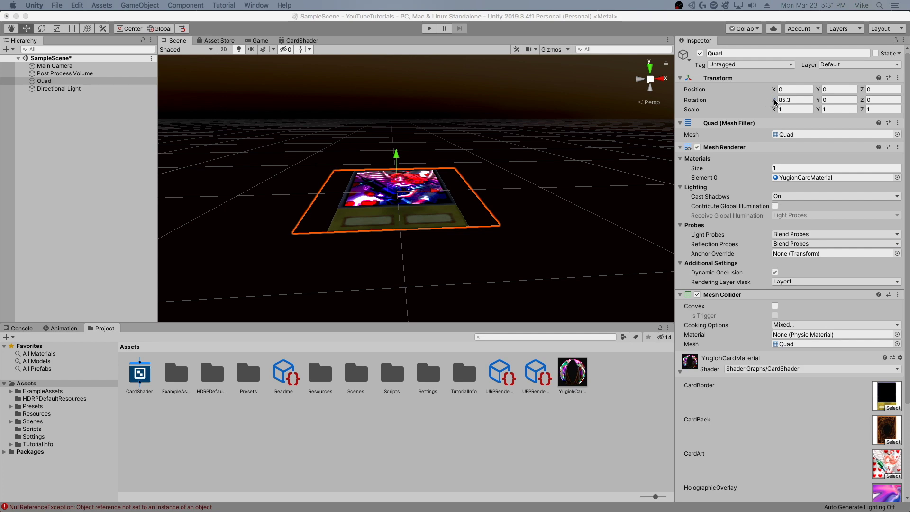
left_click_drag(775, 102, 639, 160)
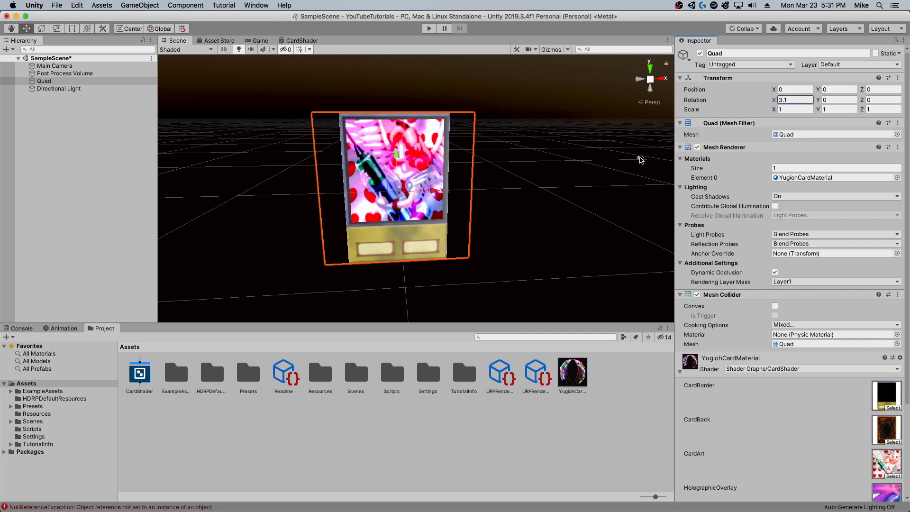